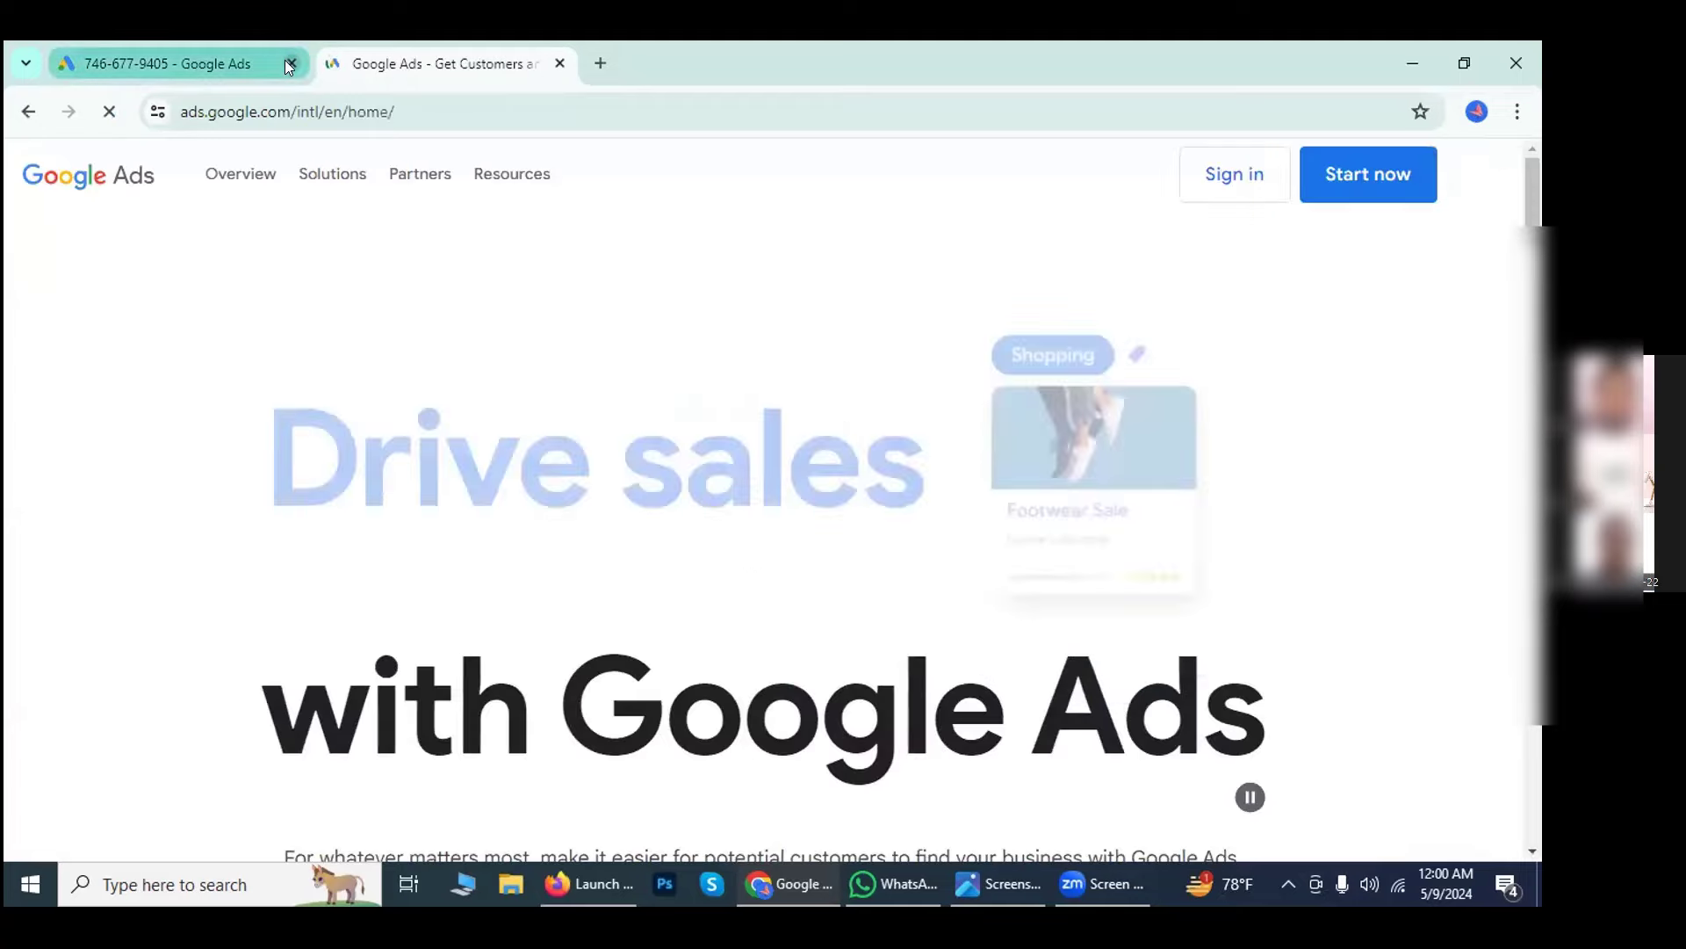
# Close the extra Google Ads tab, start the sign-up, and review the account and payment settings form.
pyautogui.click(291, 63)
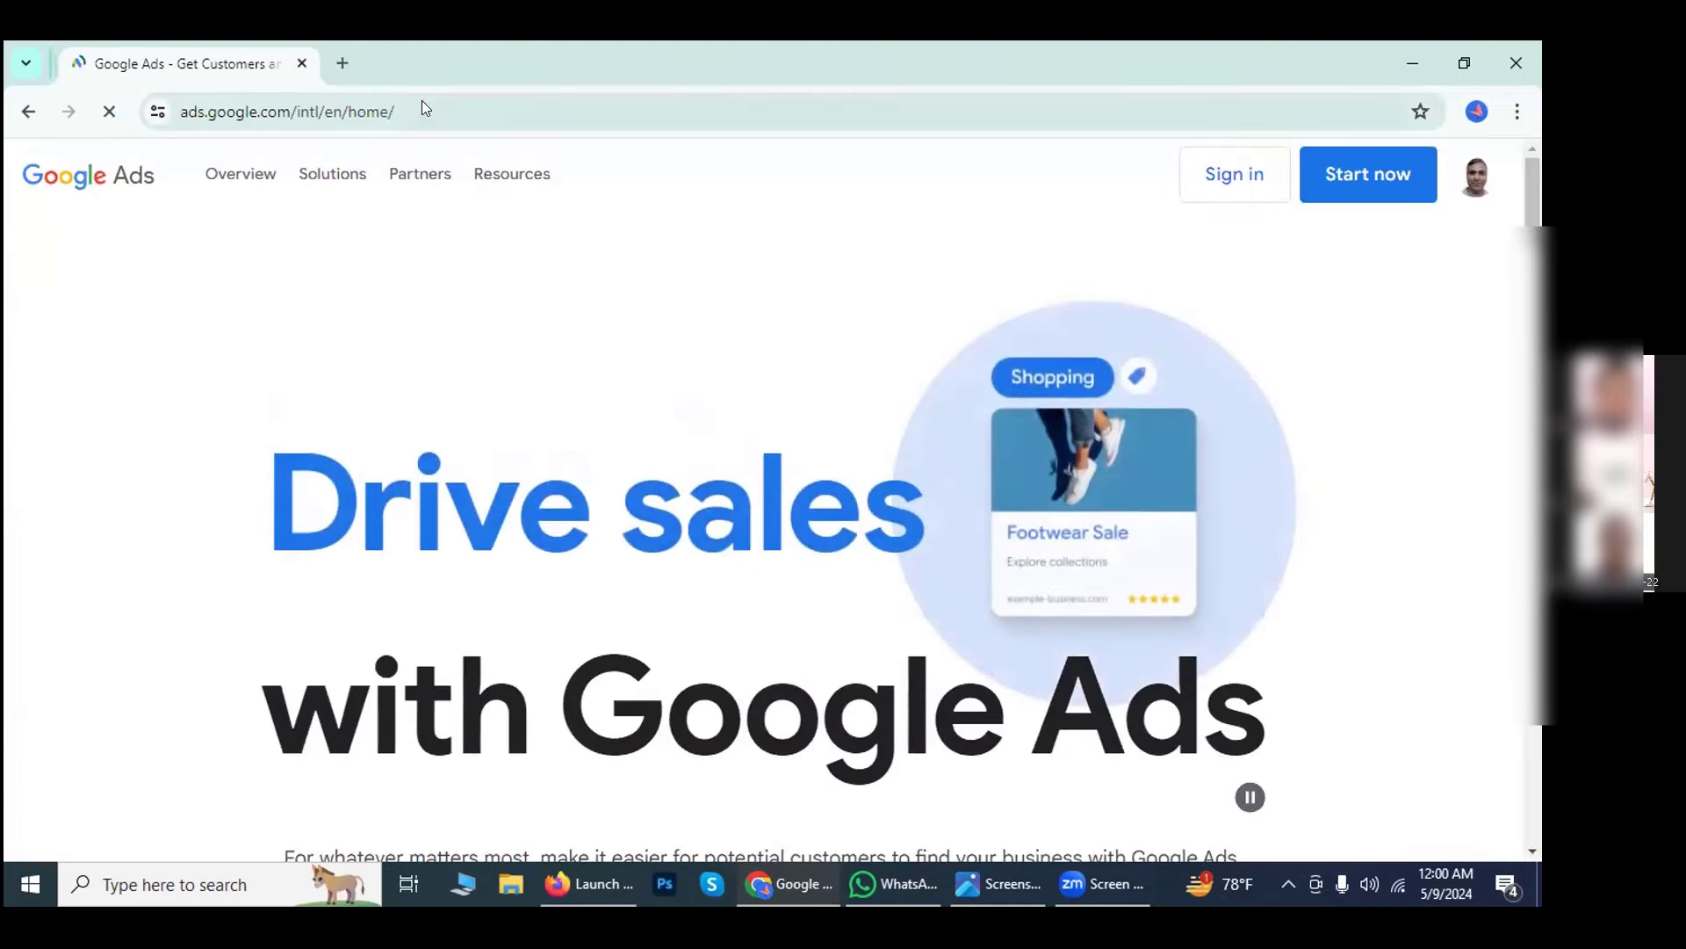
pyautogui.click(1337, 175)
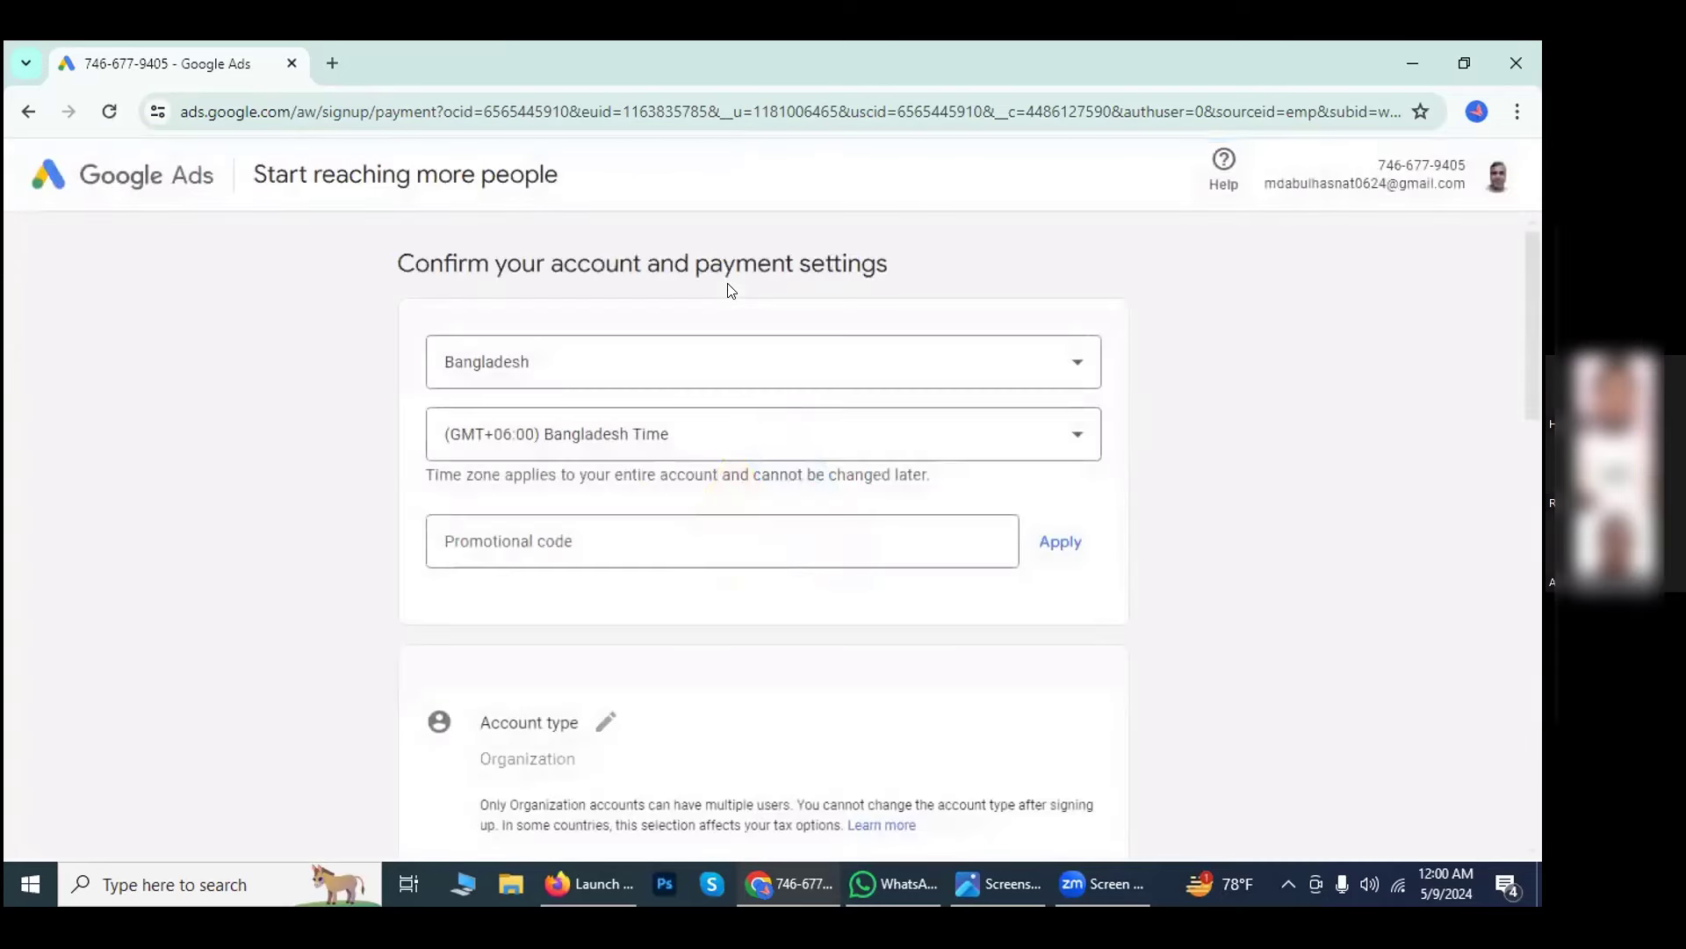
pyautogui.scroll(-5, 367, 502)
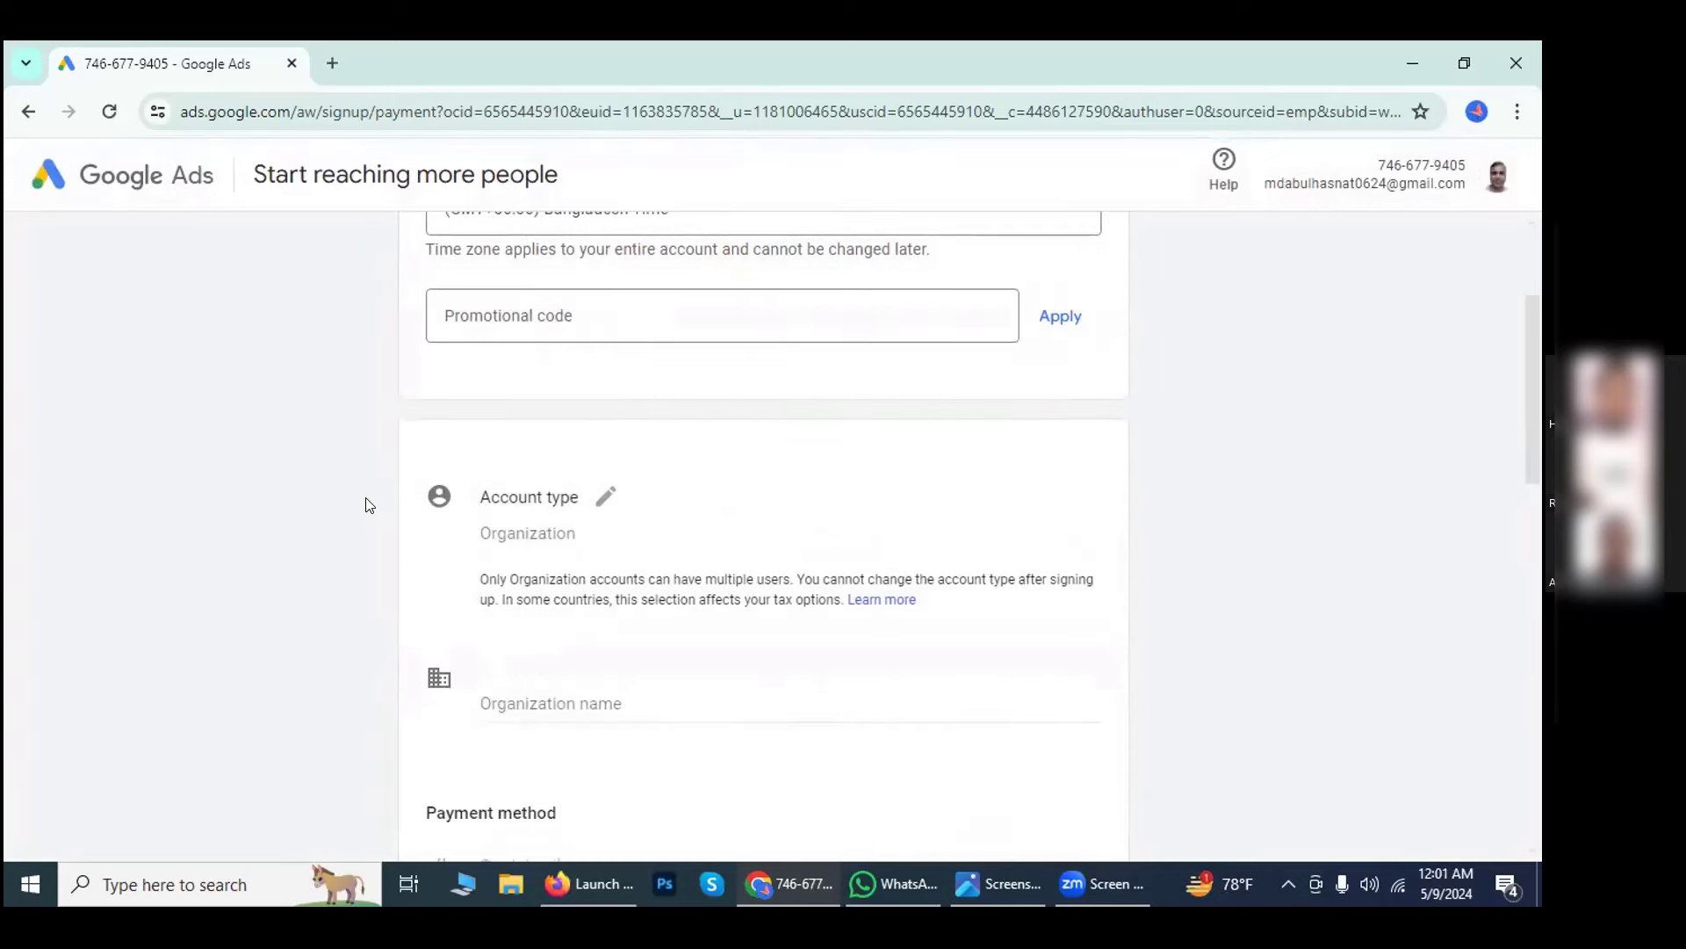
pyautogui.scroll(-3, 367, 505)
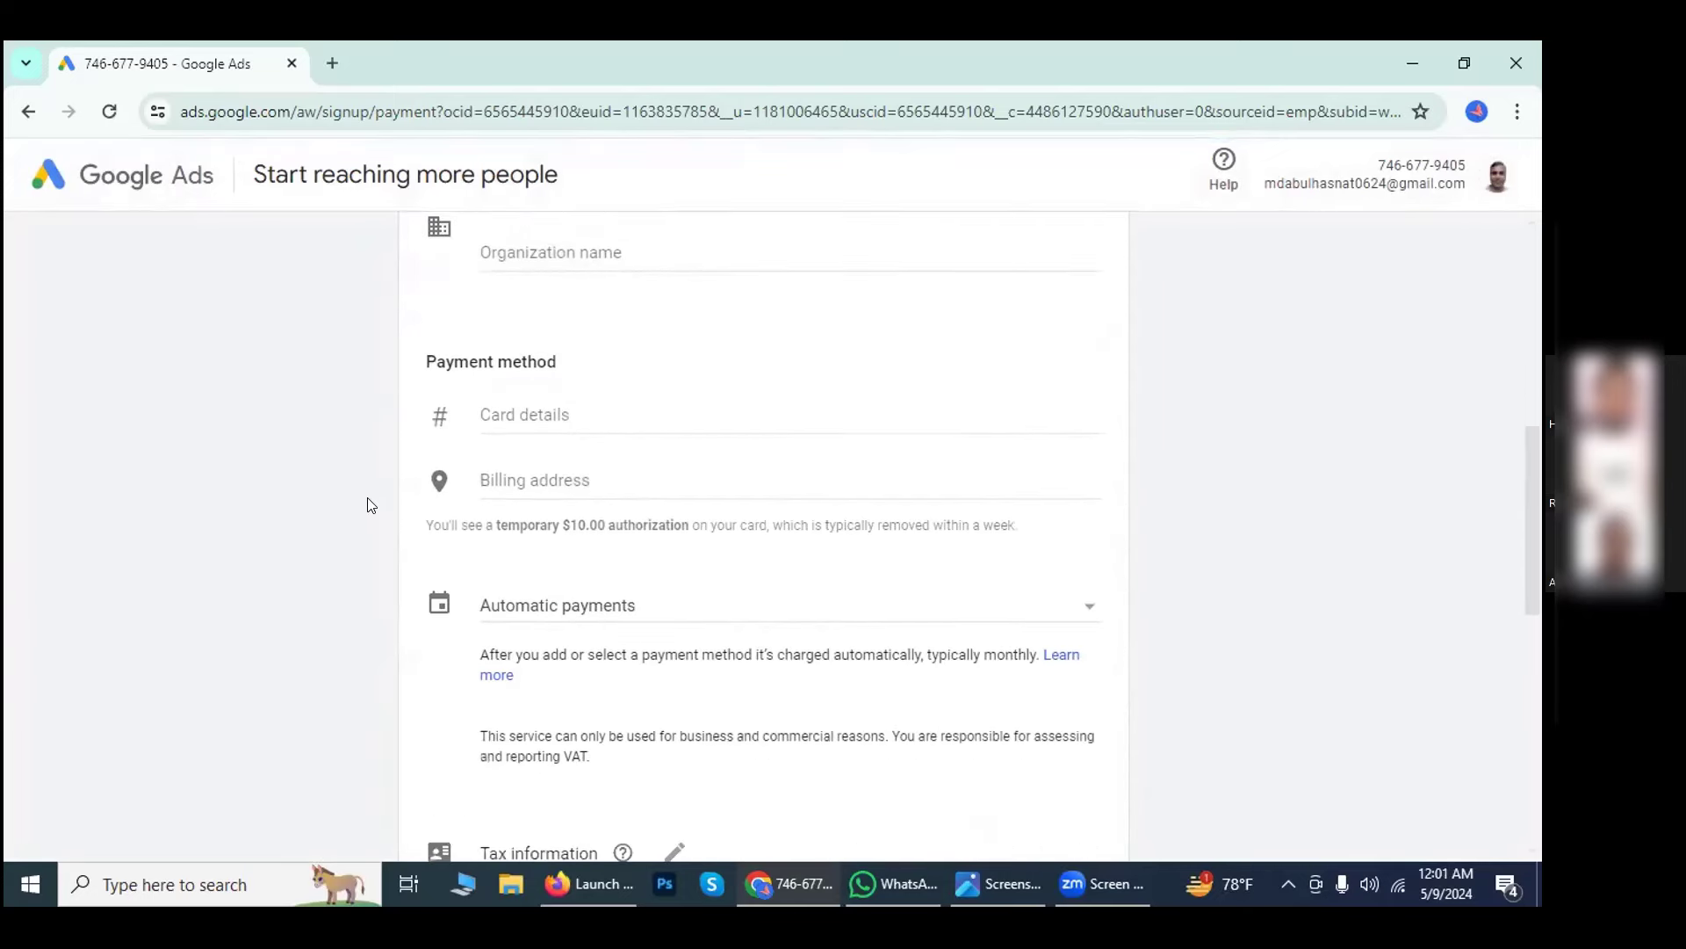
pyautogui.scroll(8, 367, 505)
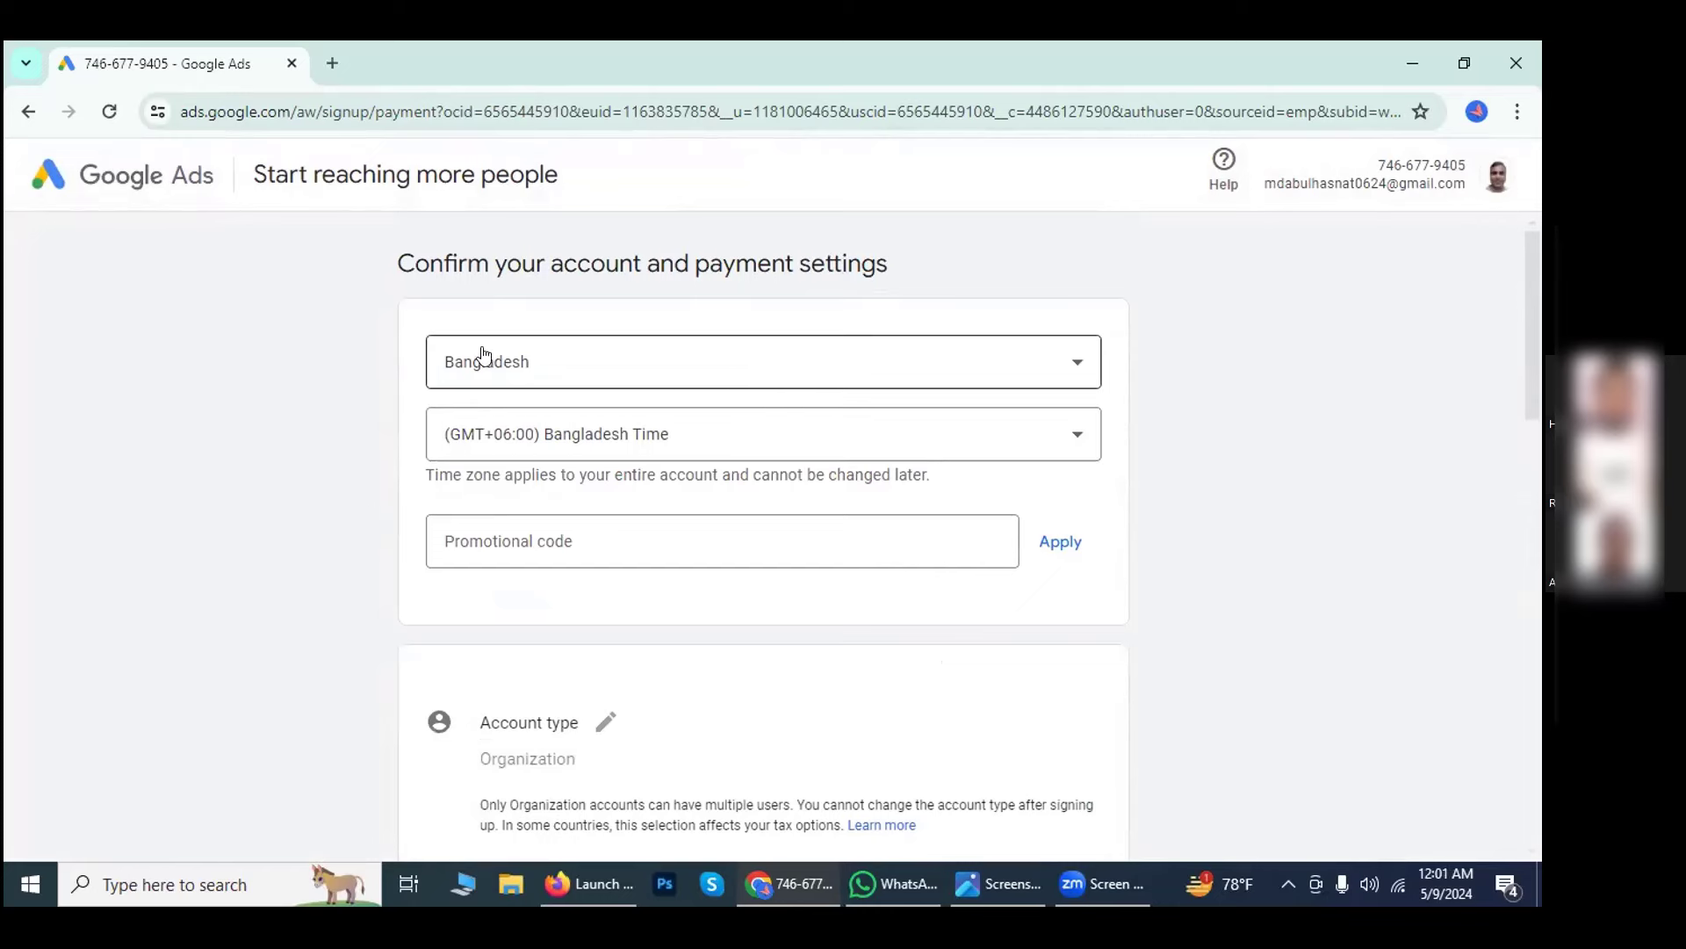
# Permanently remove the Google Ads account whose setup is in progress and sign in to Google Ads again.
pyautogui.click(1495, 183)
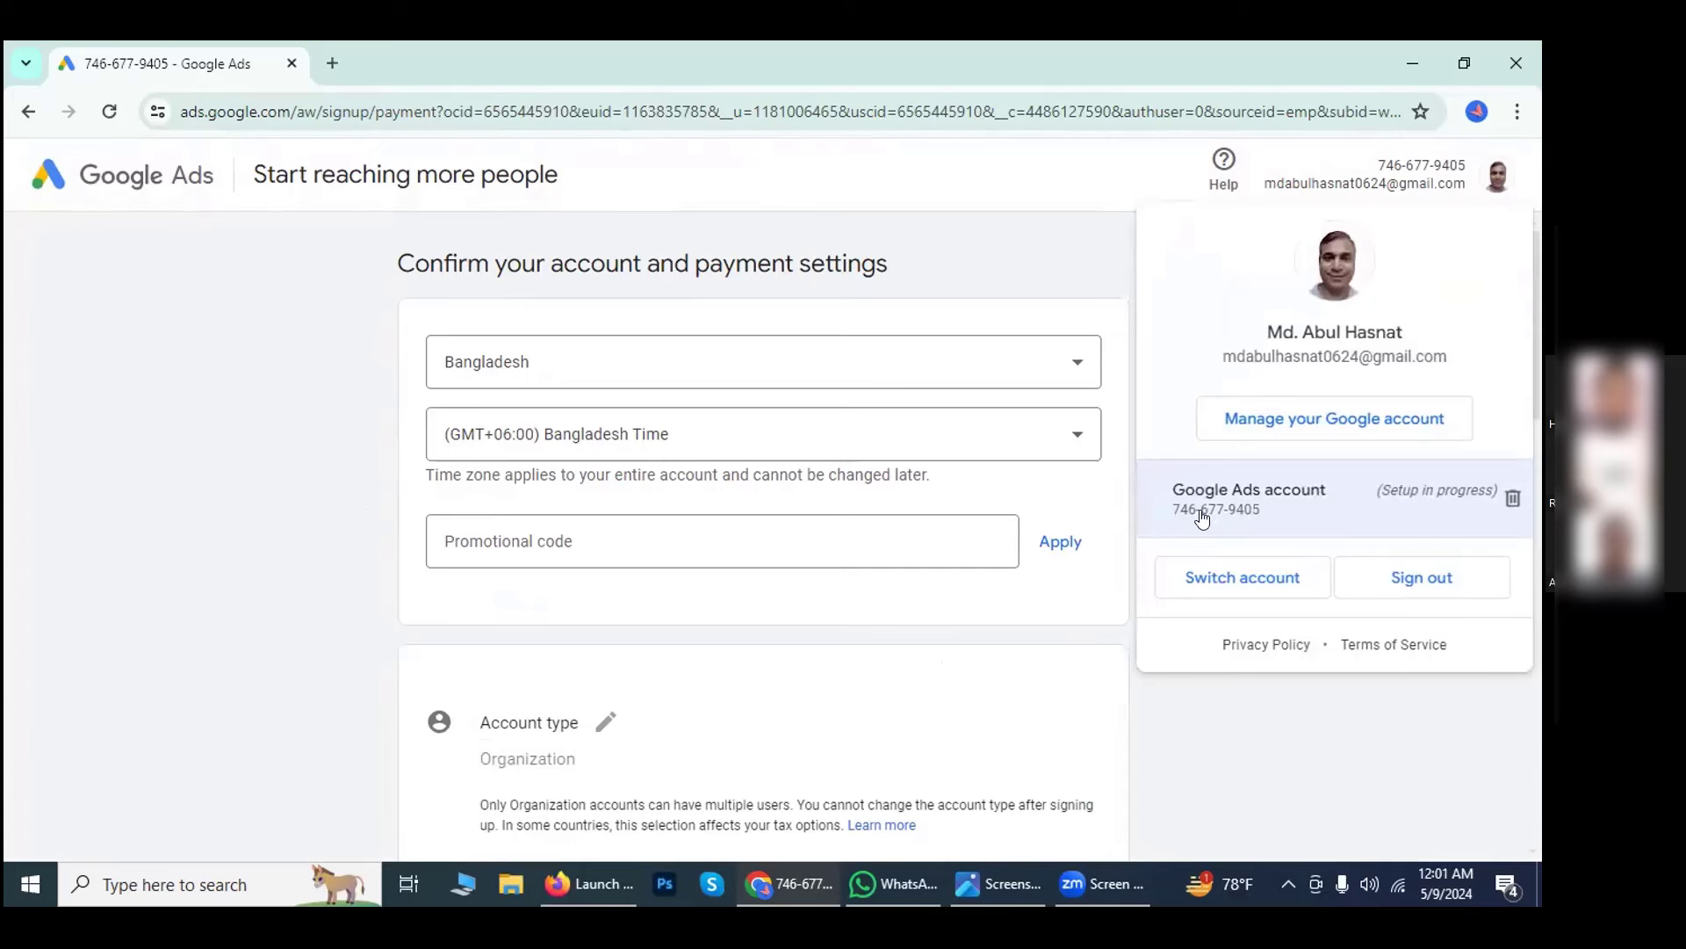
pyautogui.click(1510, 497)
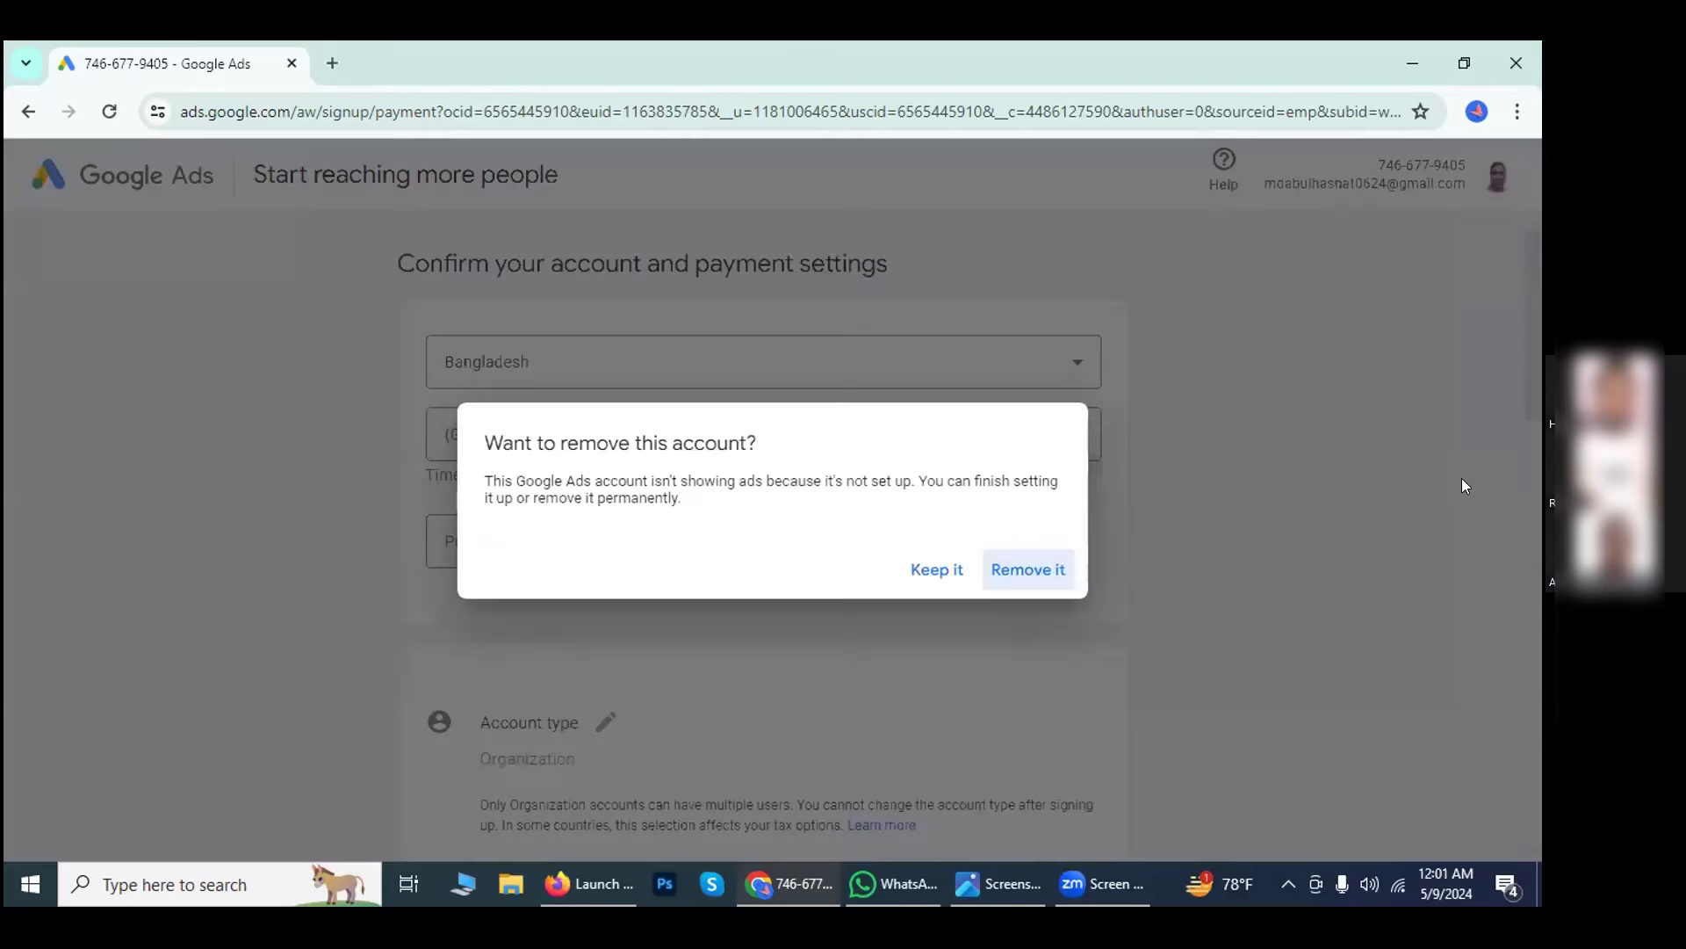
pyautogui.click(1006, 567)
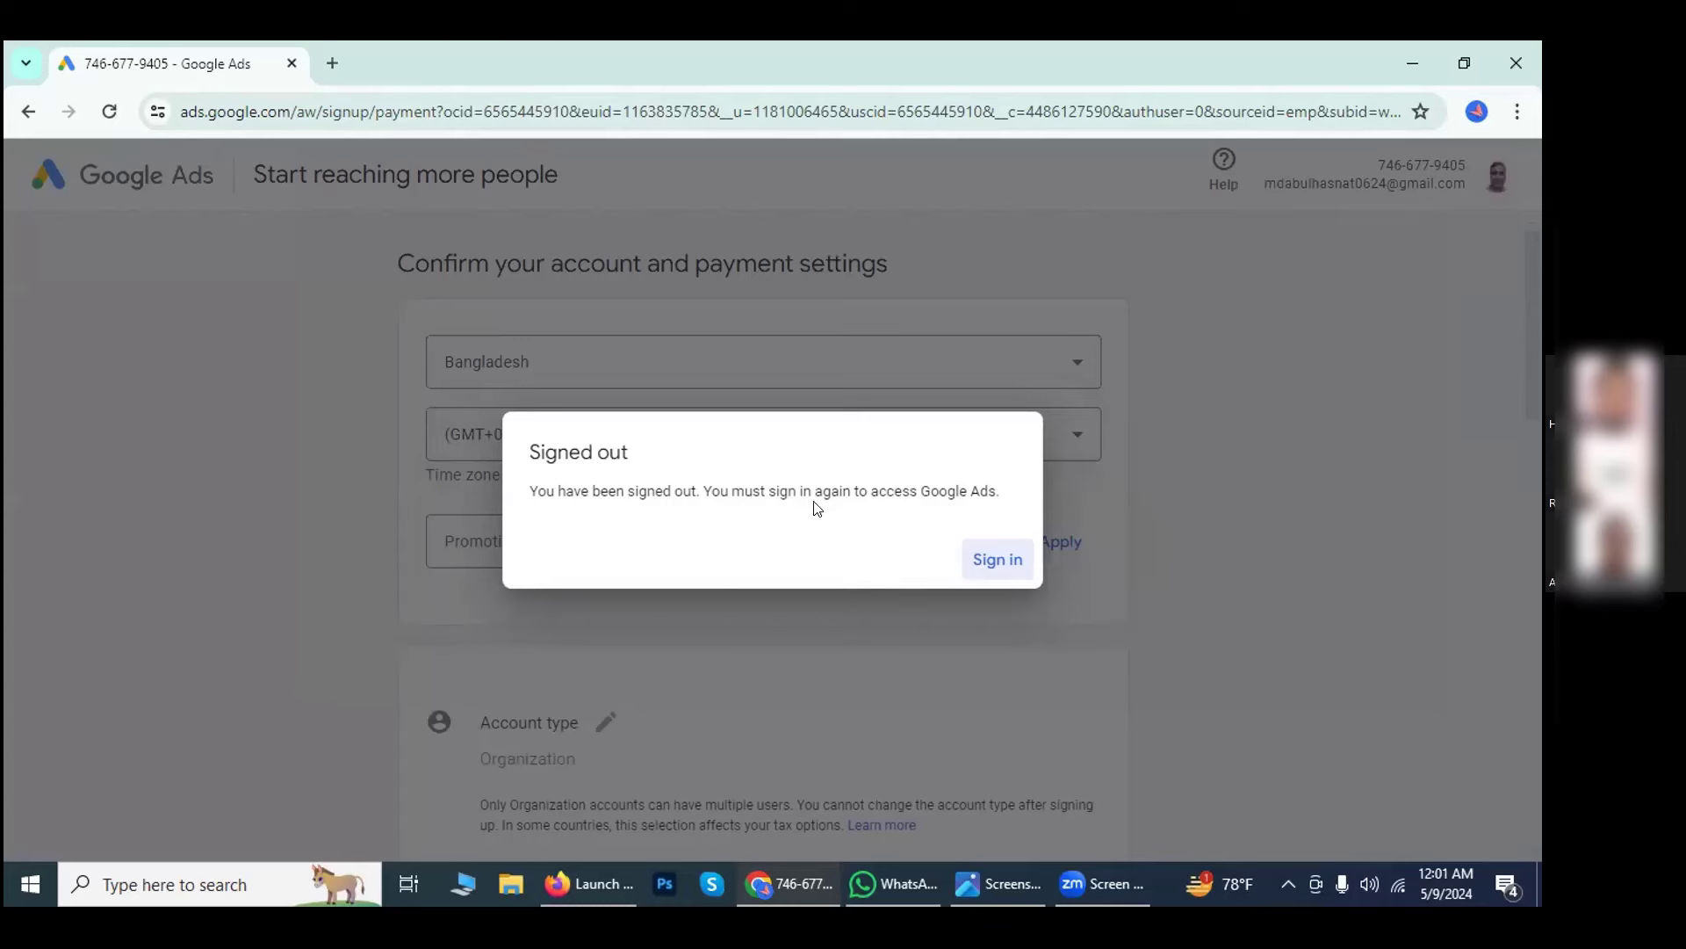
pyautogui.click(978, 559)
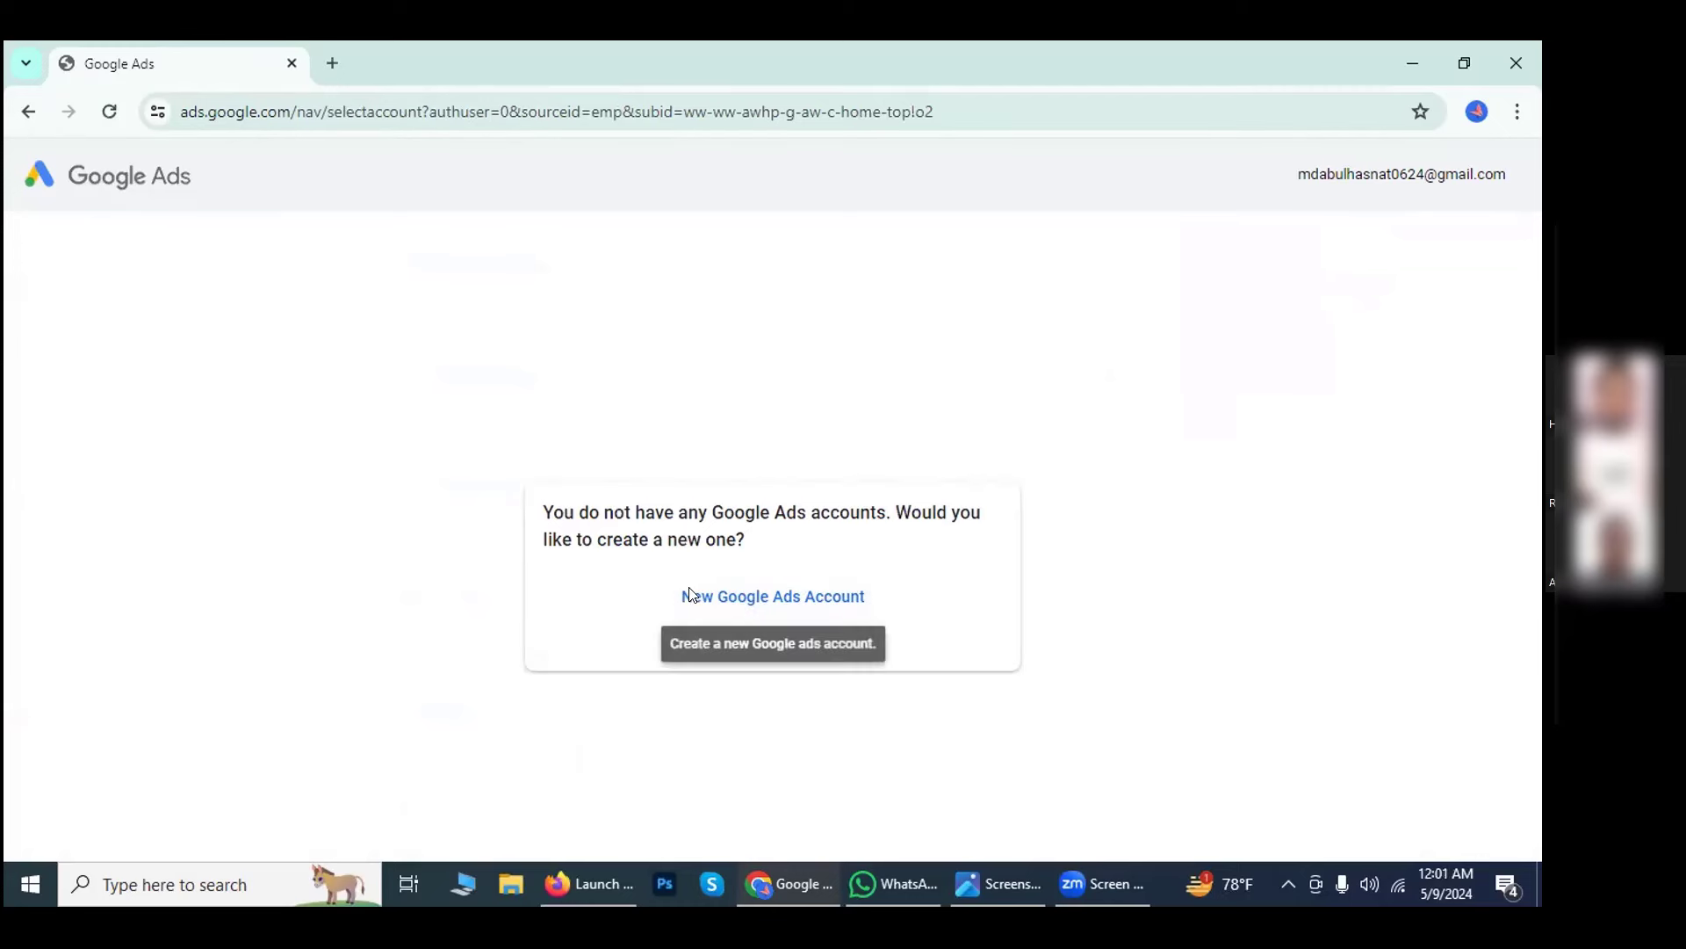
# Try to create a new Google Ads account, reloading the account selection page for a second attempt.
pyautogui.click(773, 600)
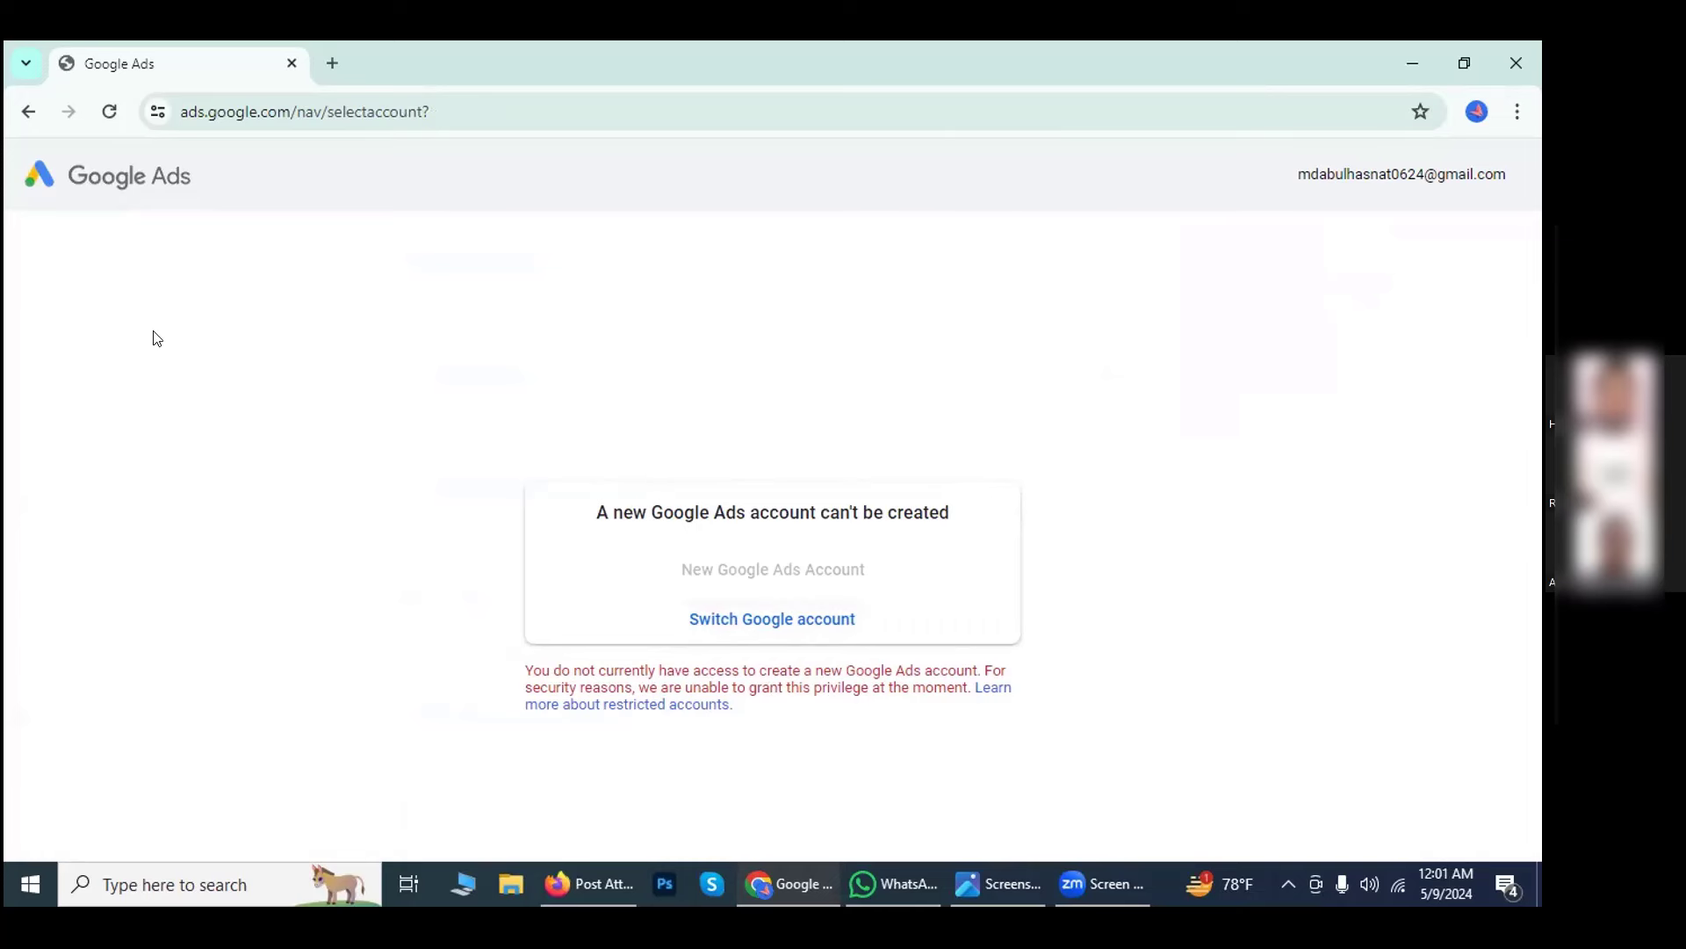
pyautogui.click(109, 111)
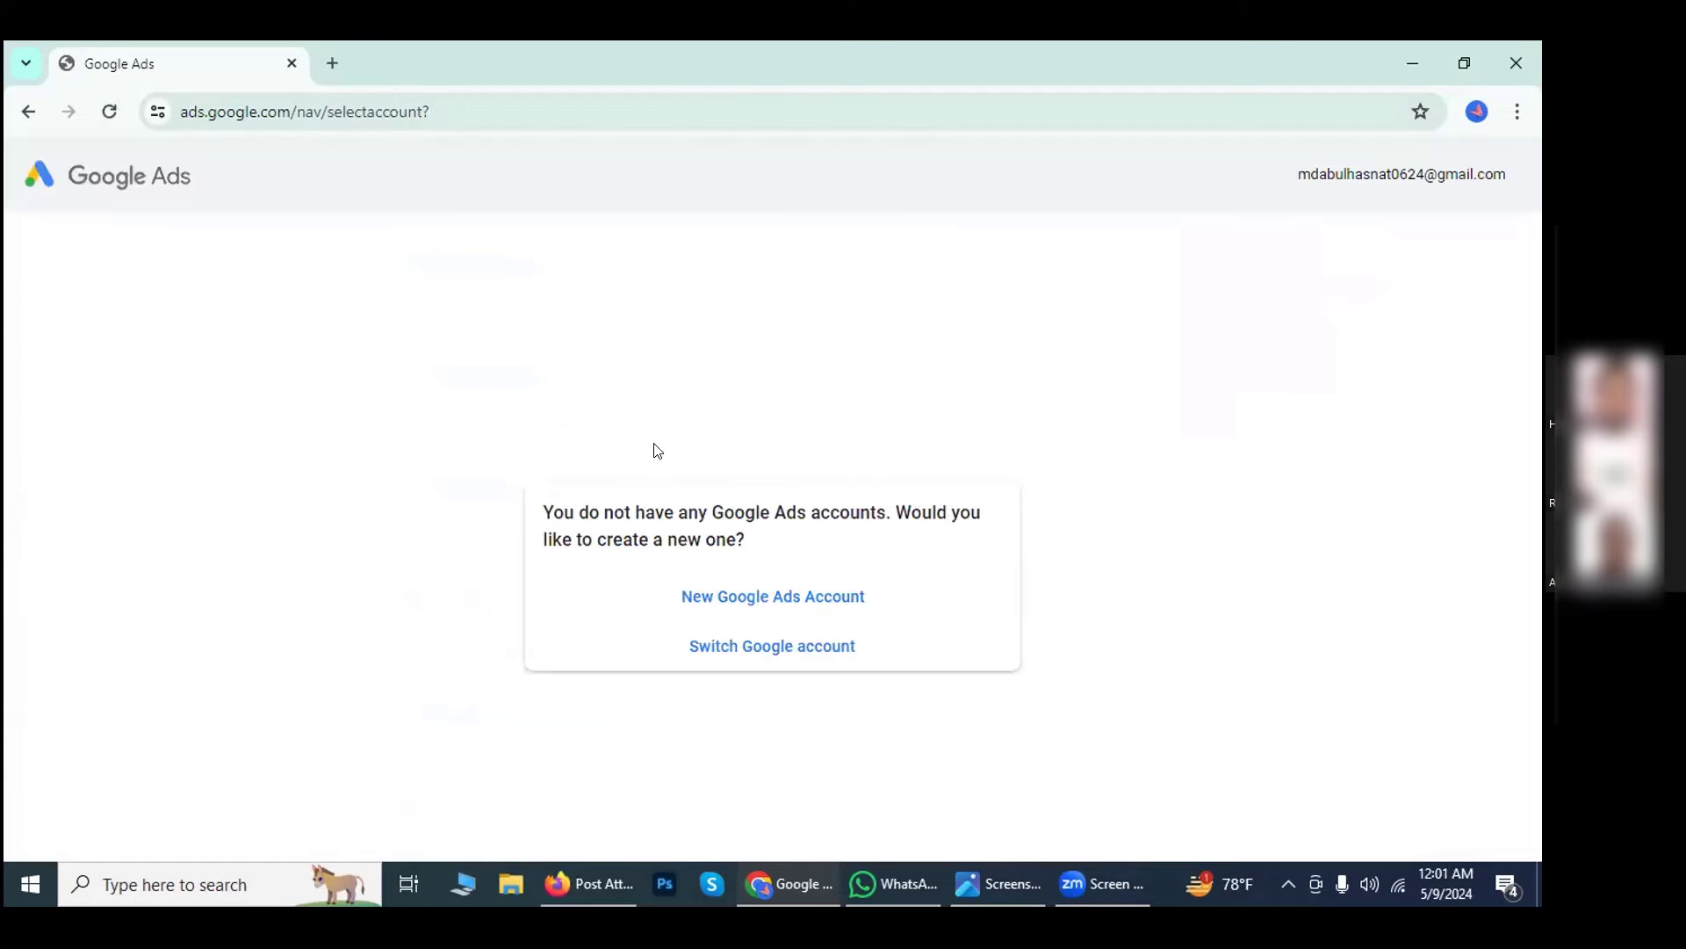
pyautogui.click(734, 594)
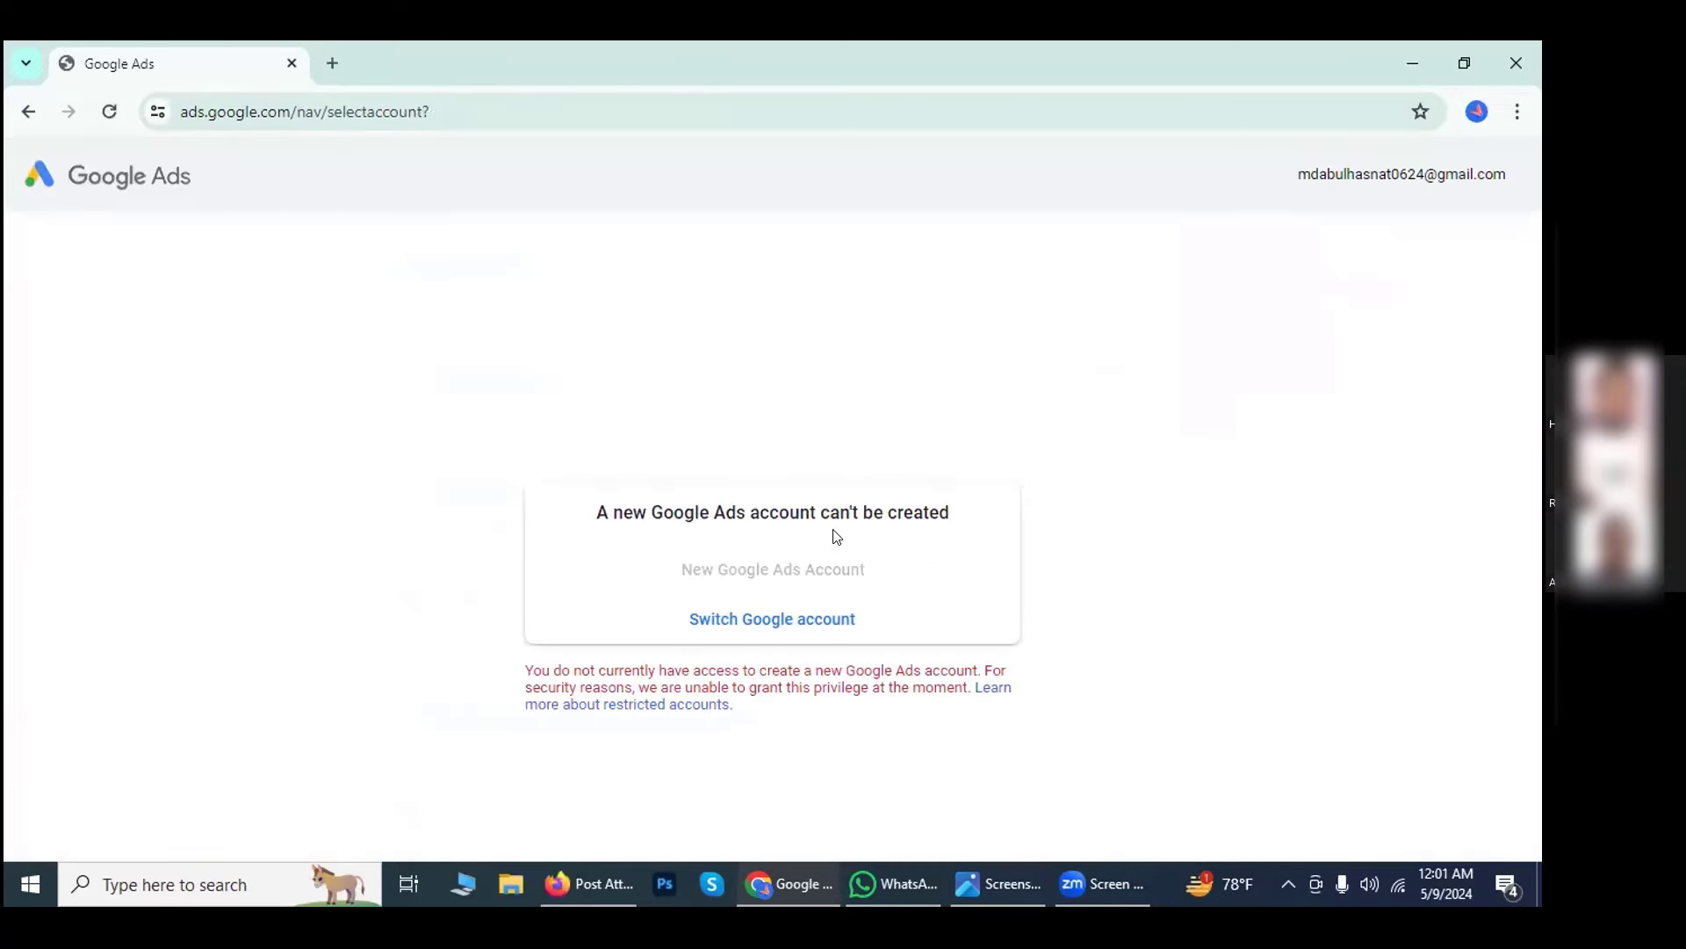
# Choose the same Google account again through the account switcher and create a new Google Ads account.
pyautogui.click(754, 622)
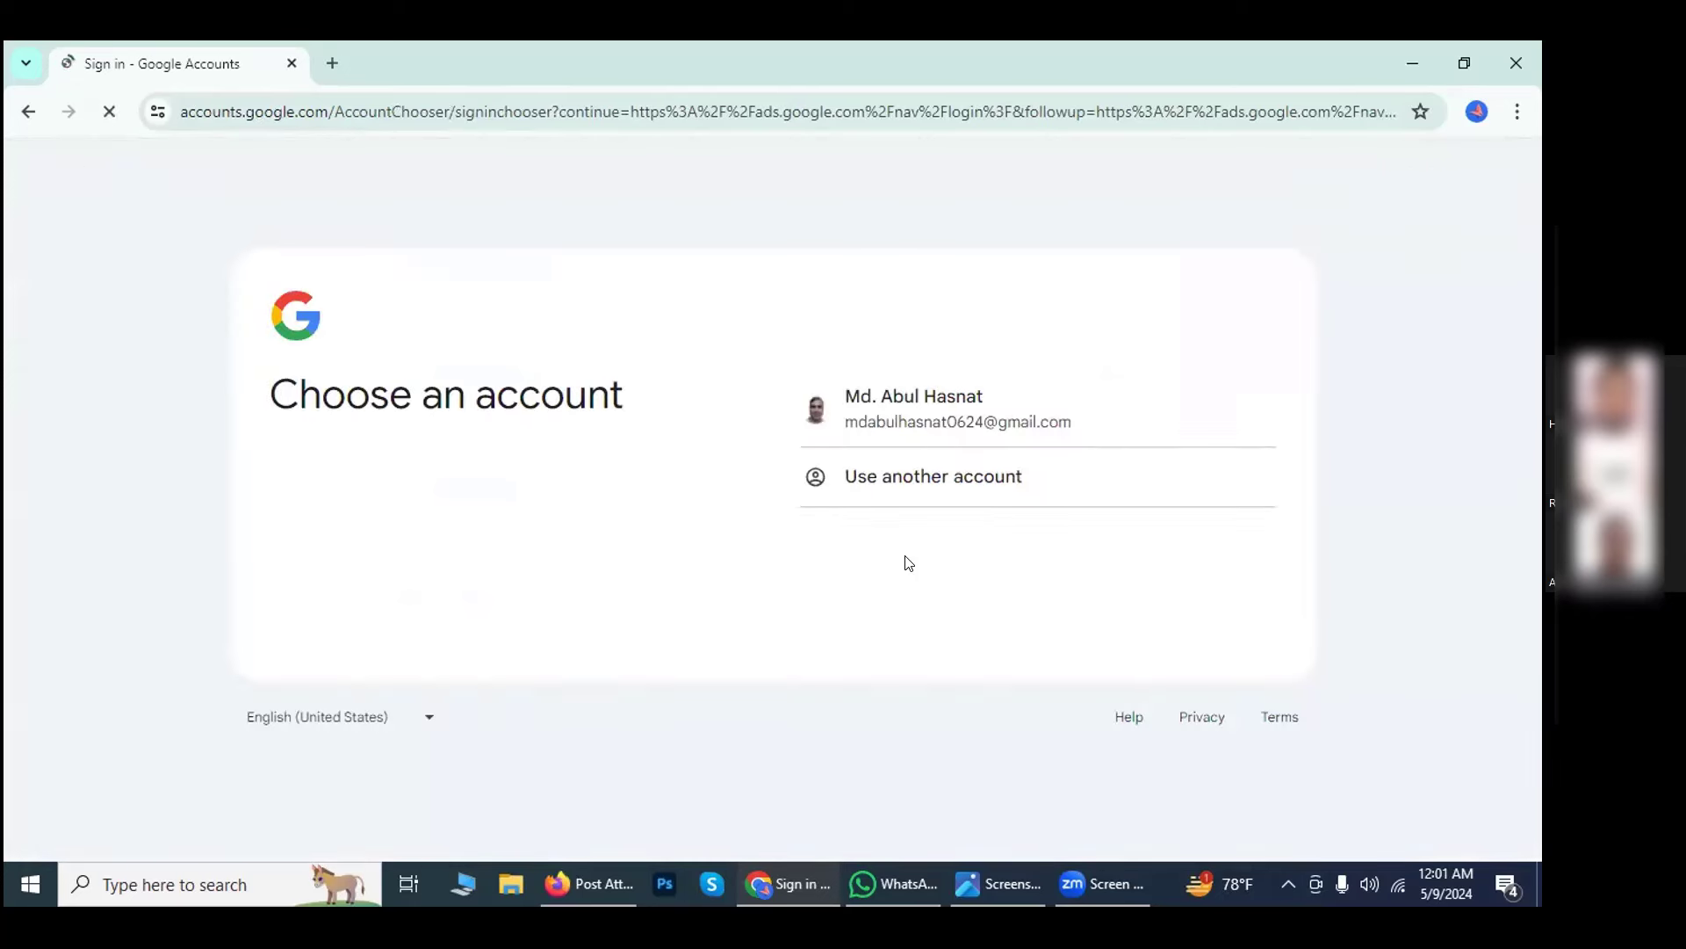
pyautogui.click(1092, 402)
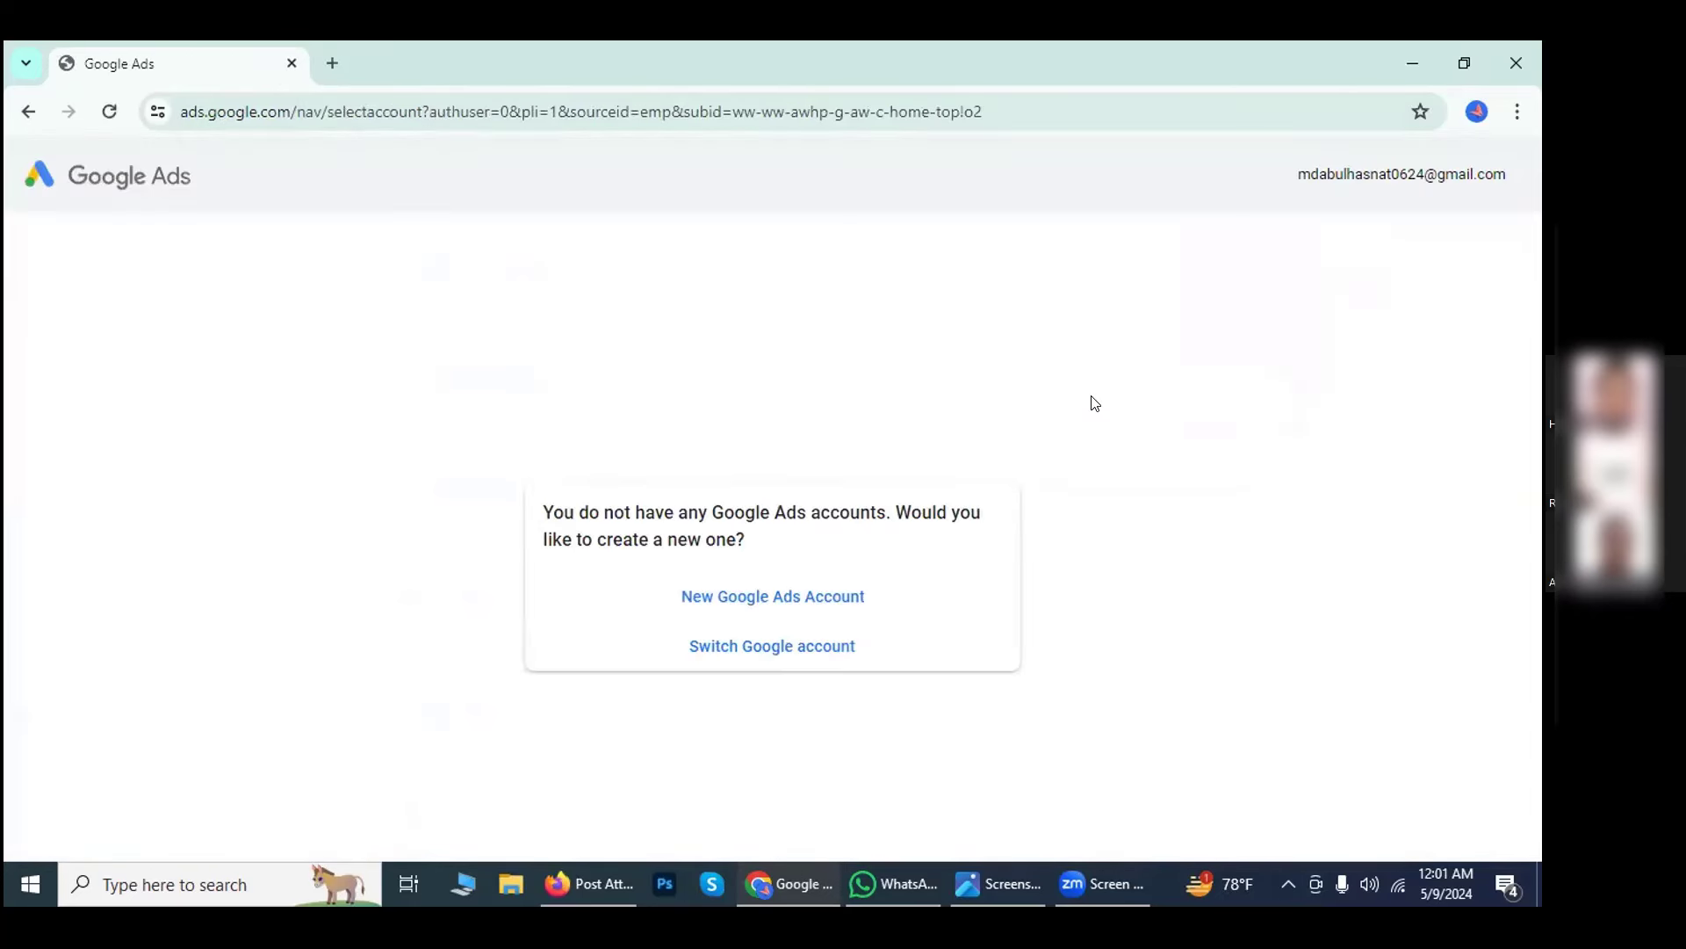
pyautogui.click(742, 593)
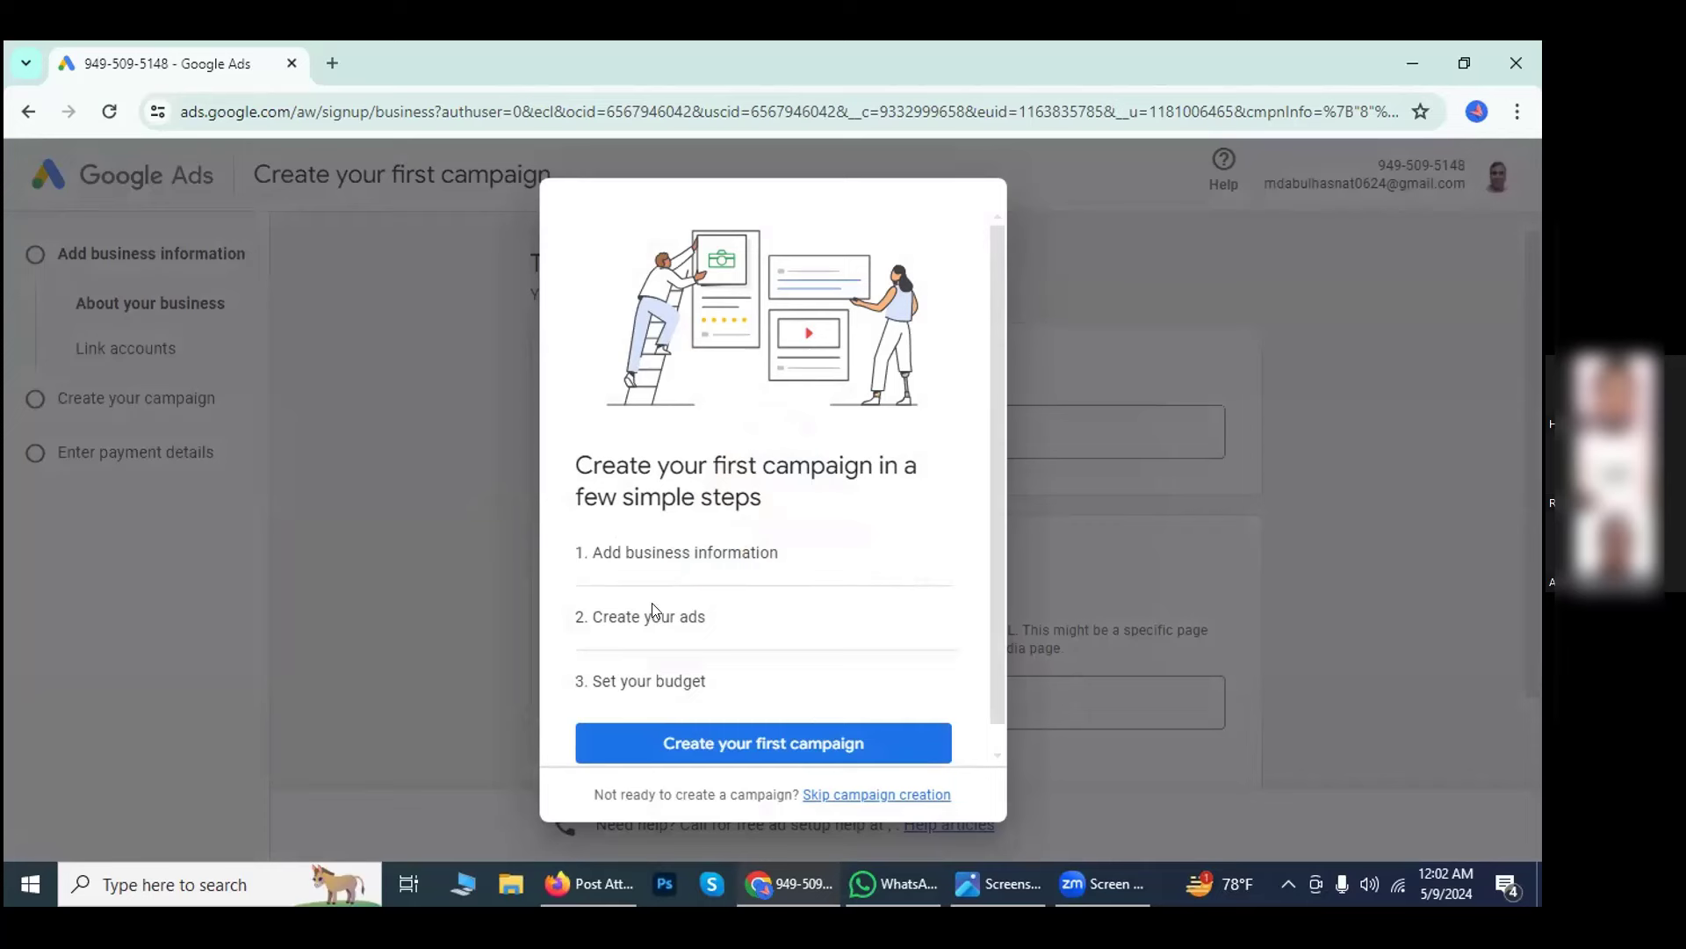
# Skip campaign creation and check the billing country, time zone and currency in the account settings.
pyautogui.scroll(-1, 652, 606)
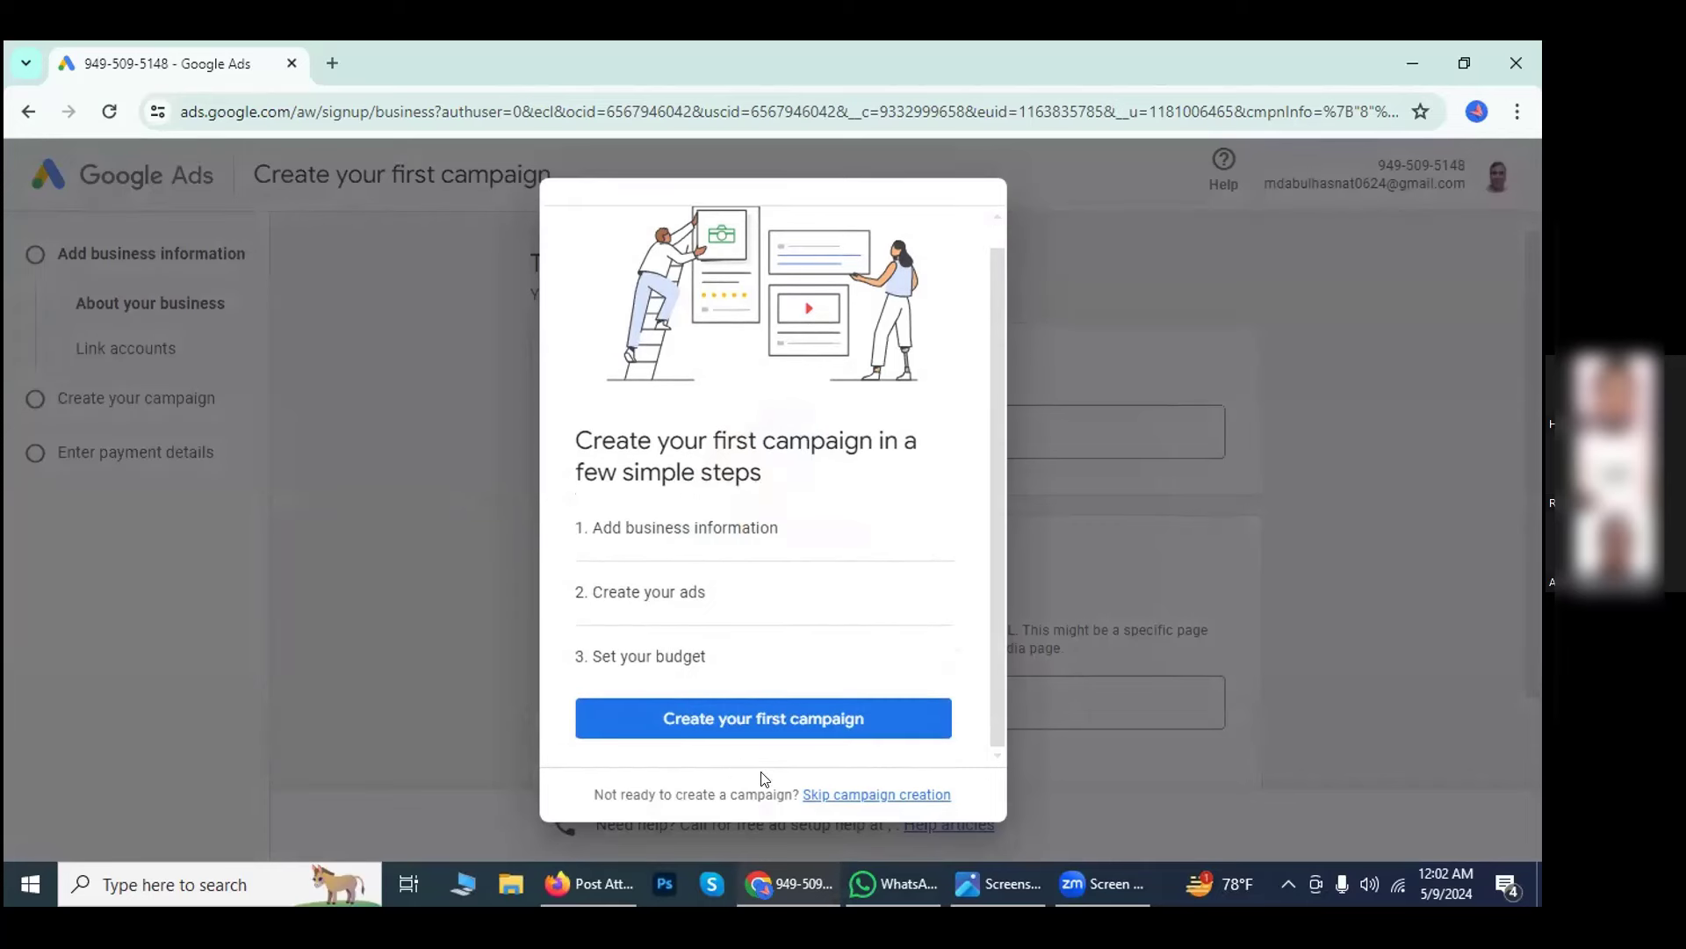
pyautogui.click(879, 795)
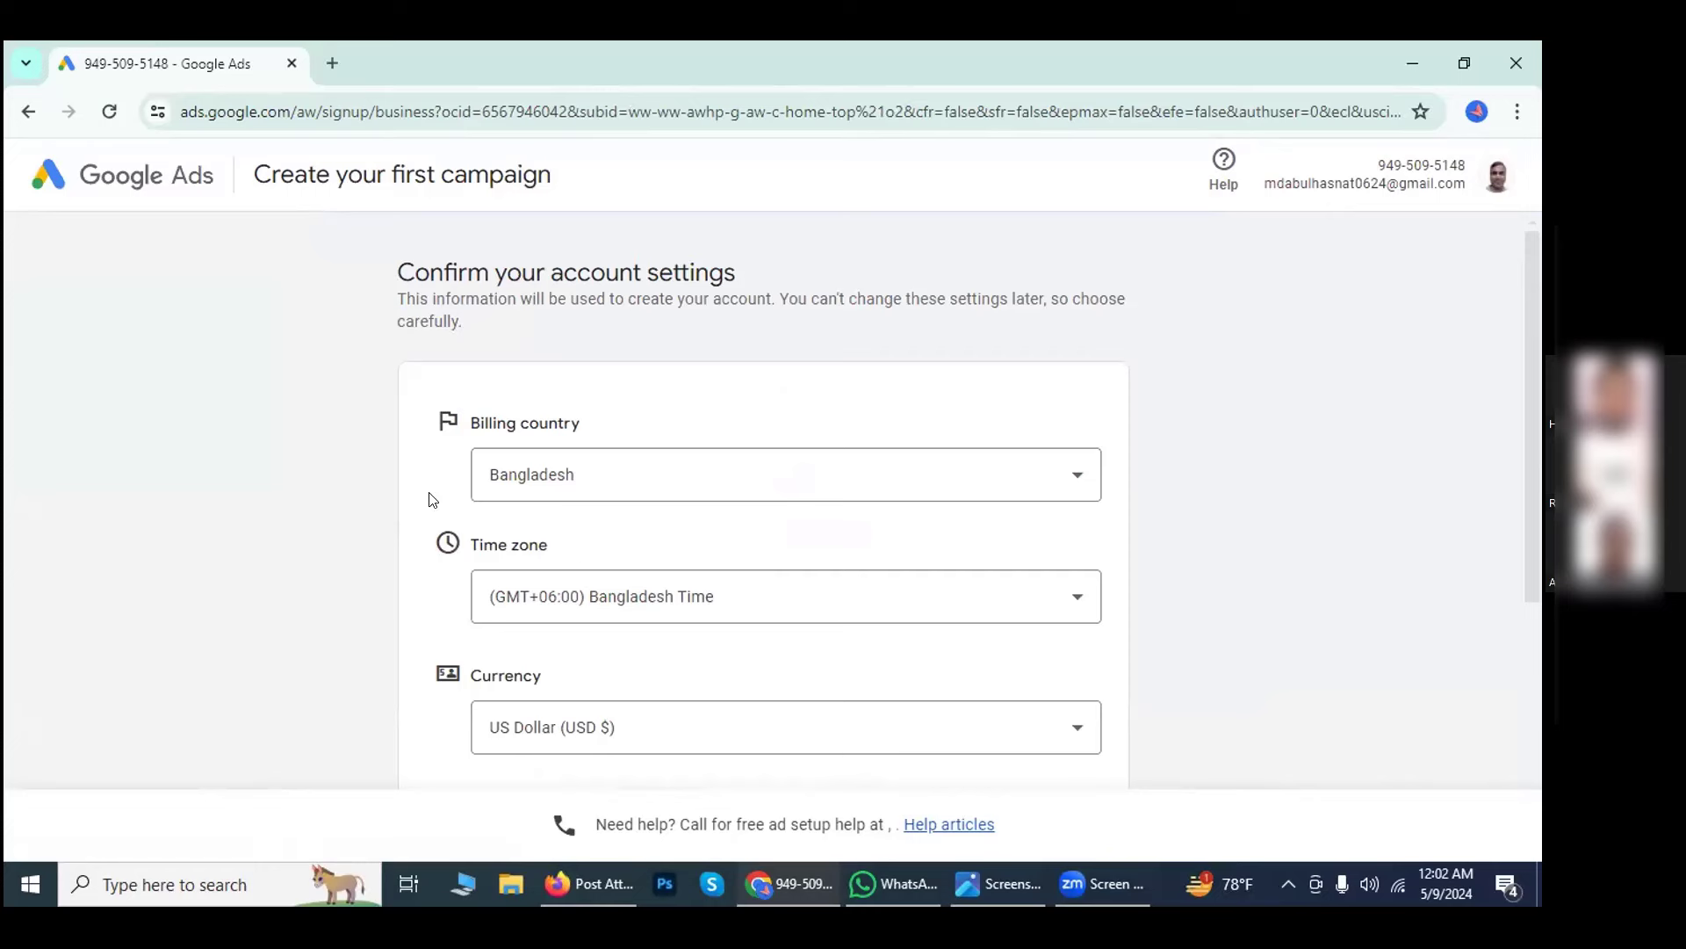
pyautogui.scroll(-4, 432, 499)
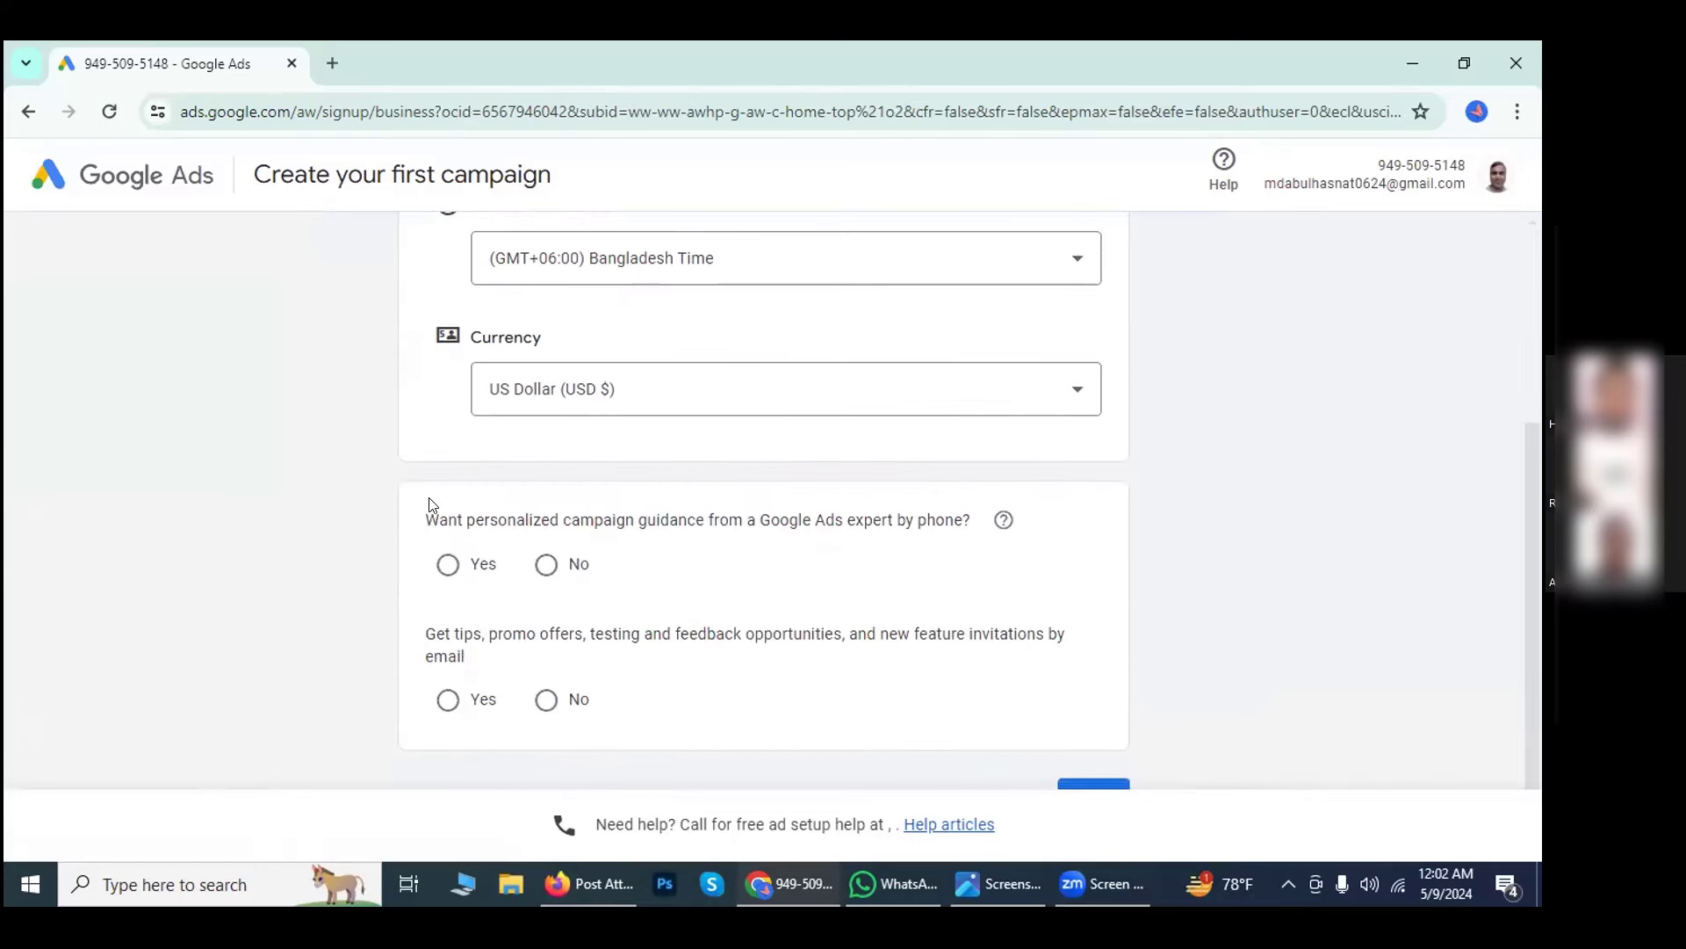
pyautogui.scroll(3, 432, 503)
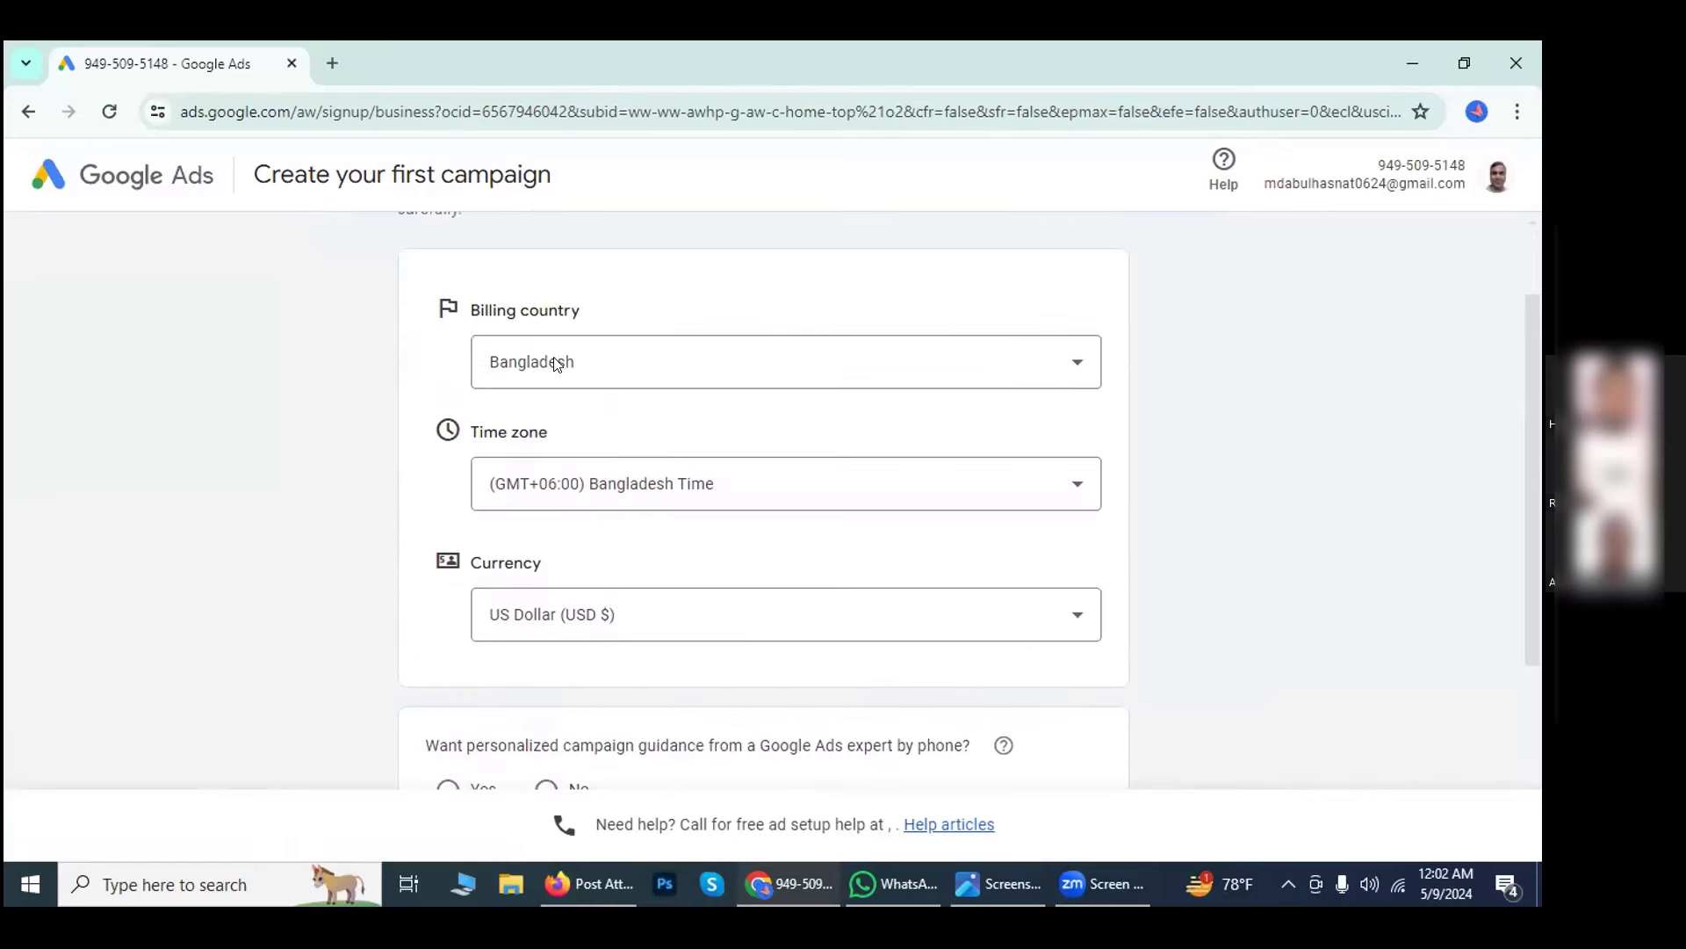
# Submit the account settings with expert phone guidance set to No and email tips and offers set to Yes.
pyautogui.scroll(-4, 566, 439)
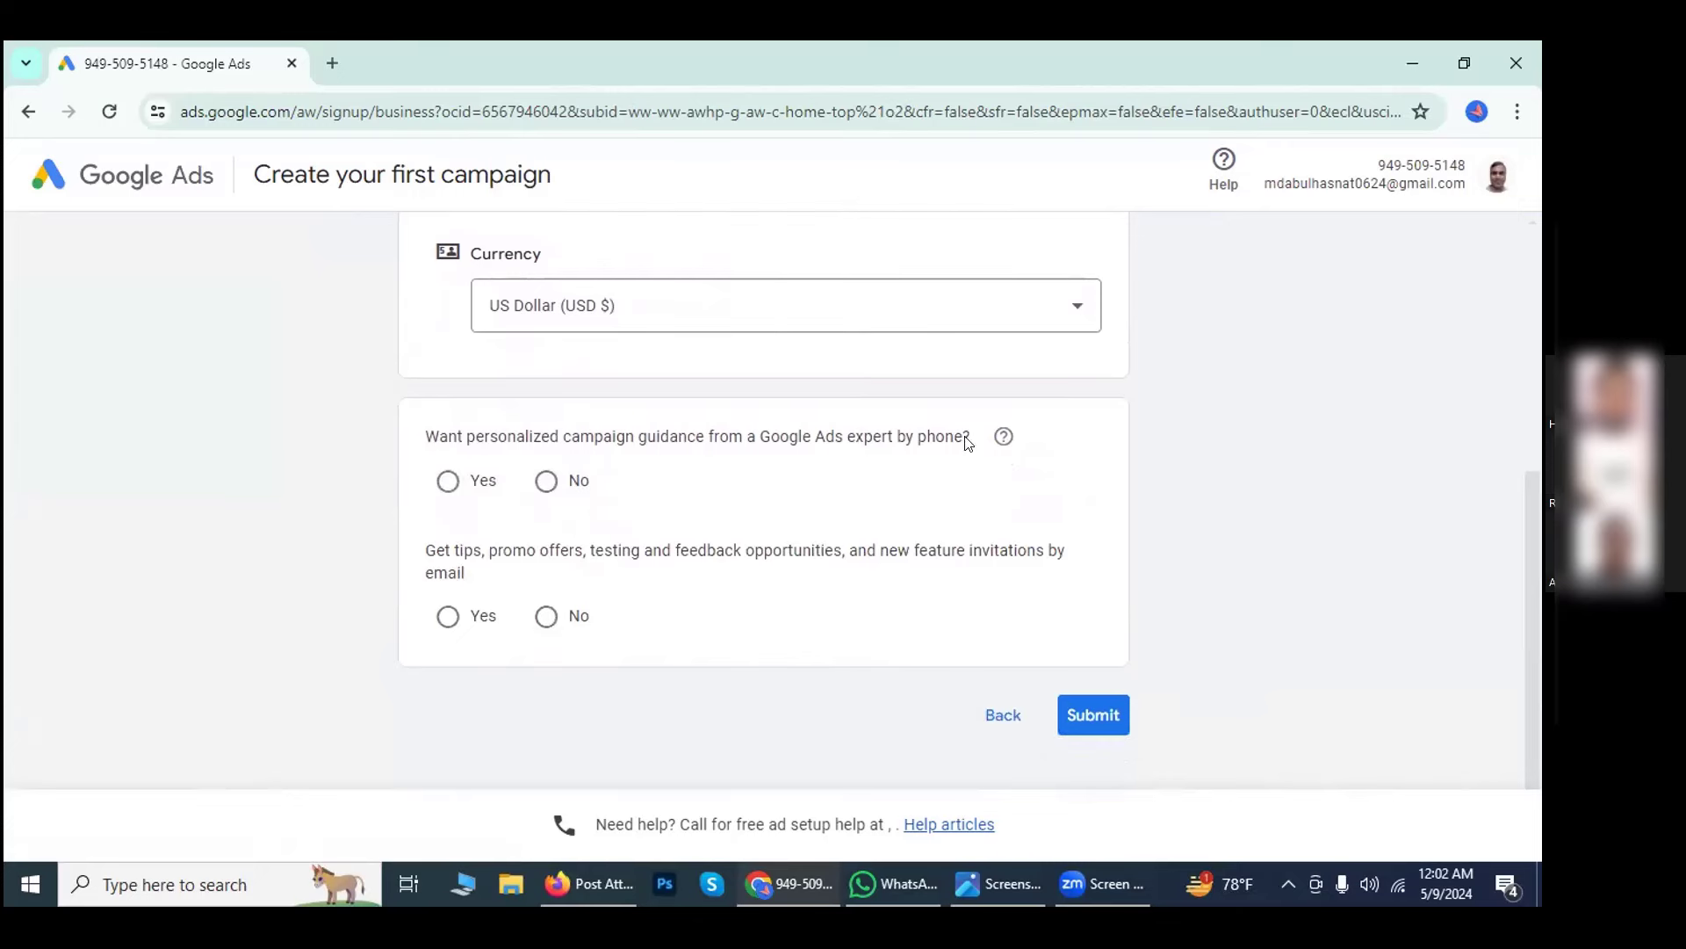
pyautogui.click(545, 480)
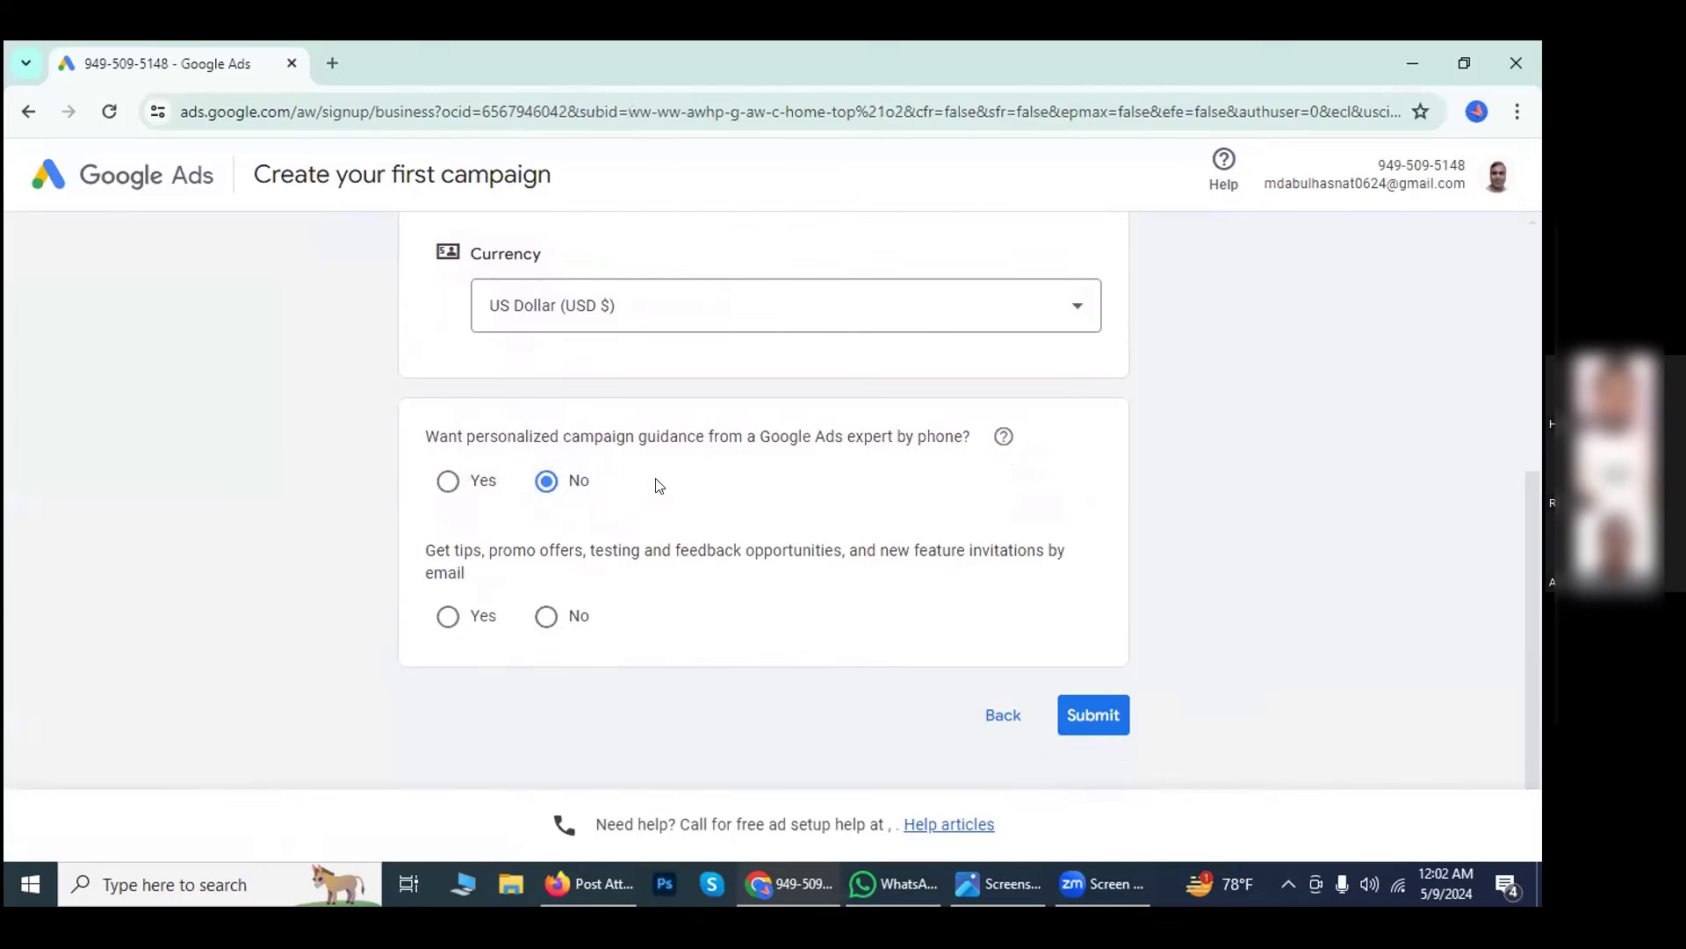
pyautogui.click(446, 622)
pyautogui.scroll(4, 519, 439)
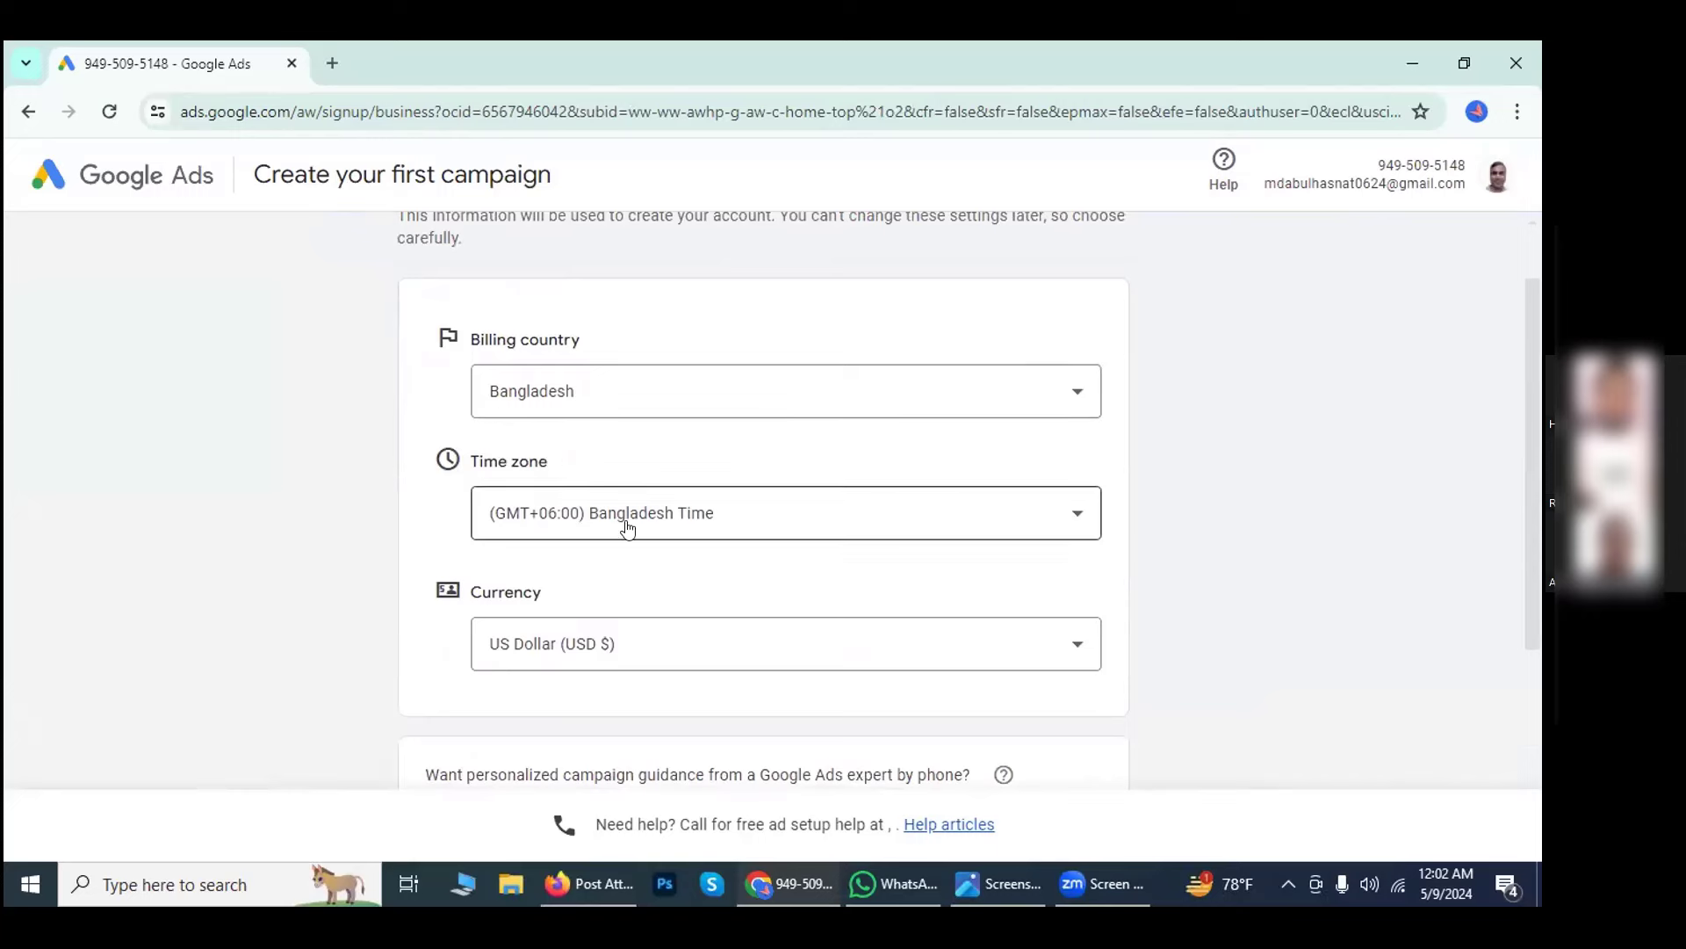
pyautogui.scroll(-4, 987, 570)
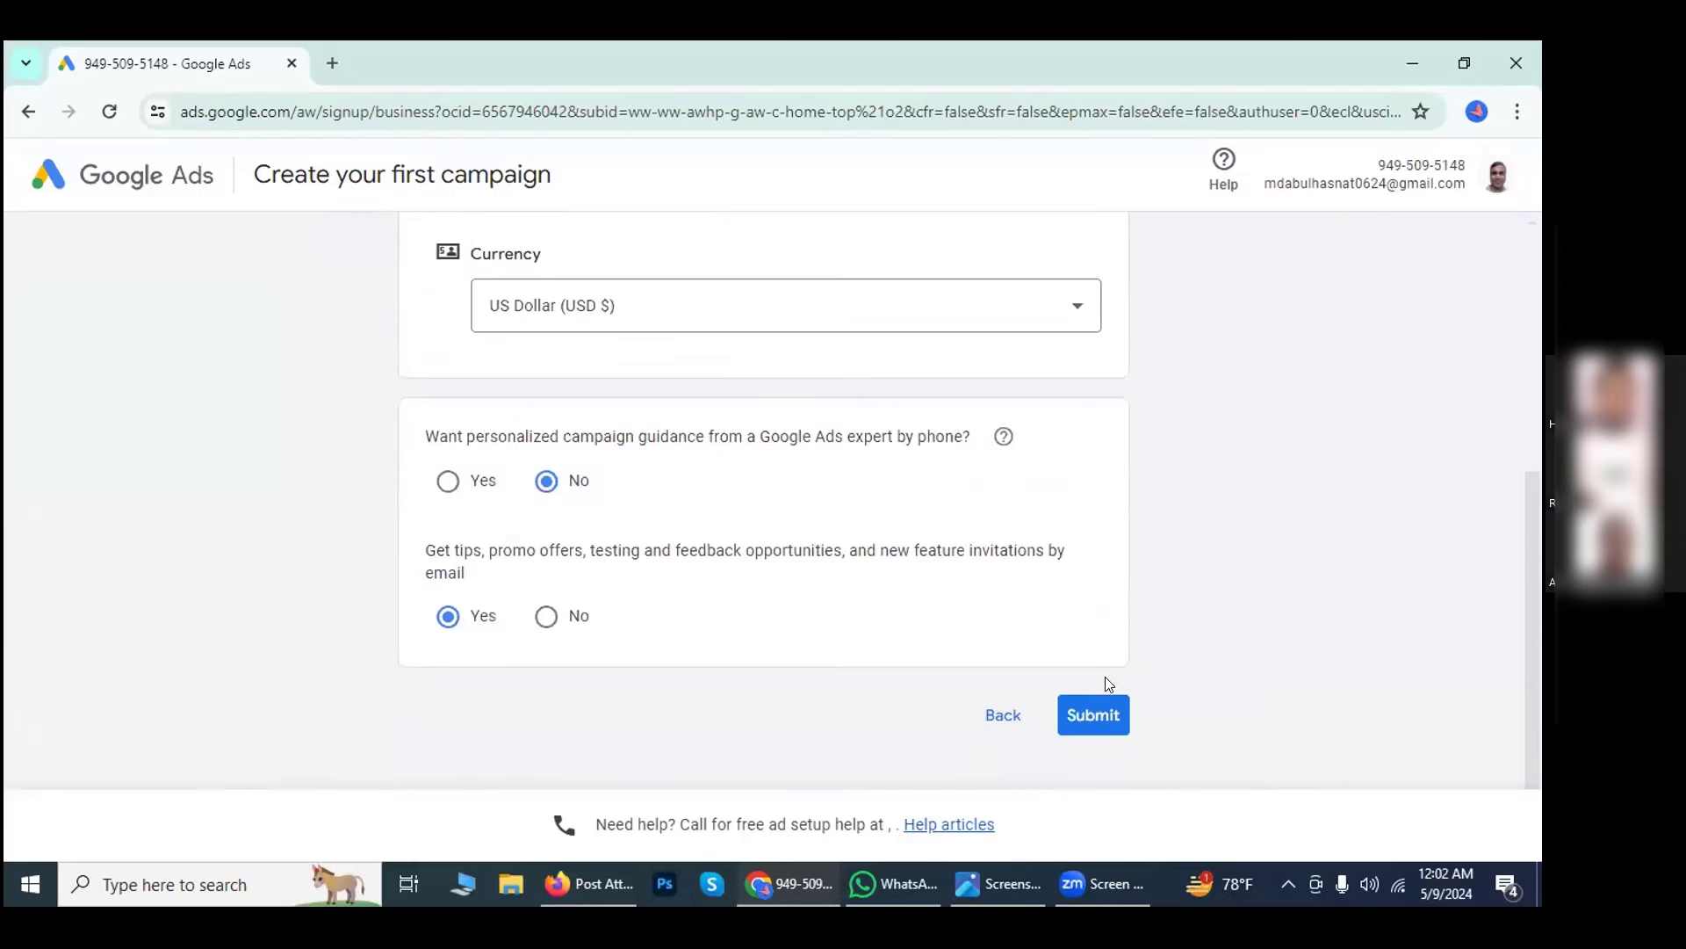
pyautogui.click(1080, 714)
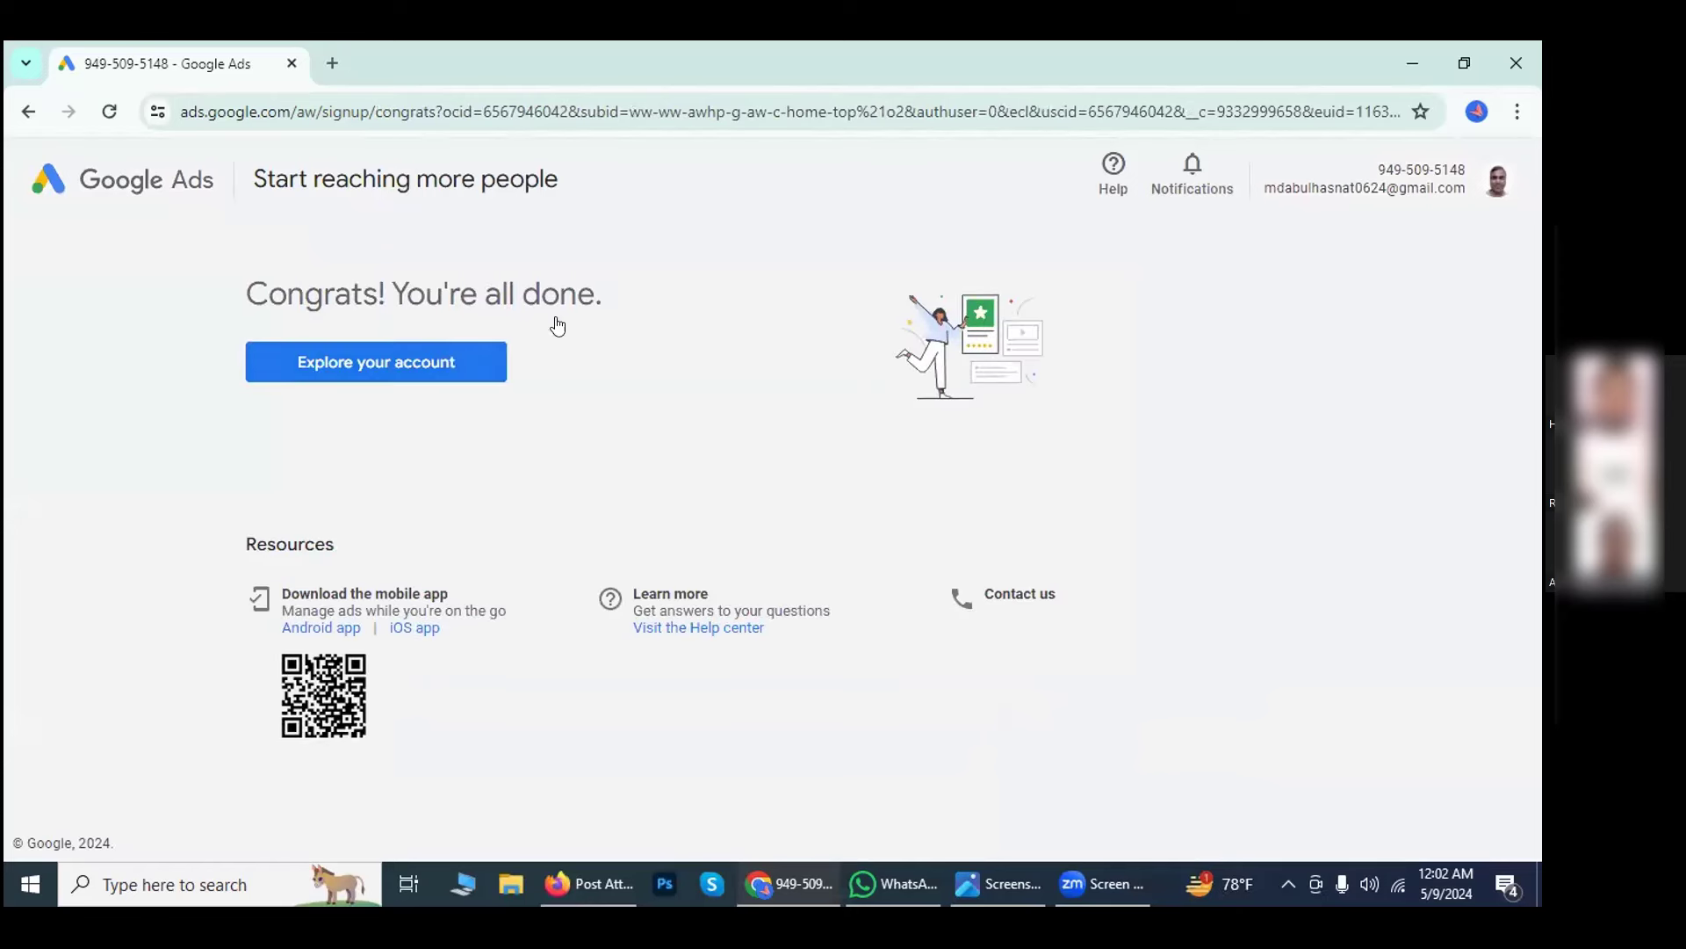
# Open the new account's overview and highlight the signed-in e-mail address.
pyautogui.click(444, 368)
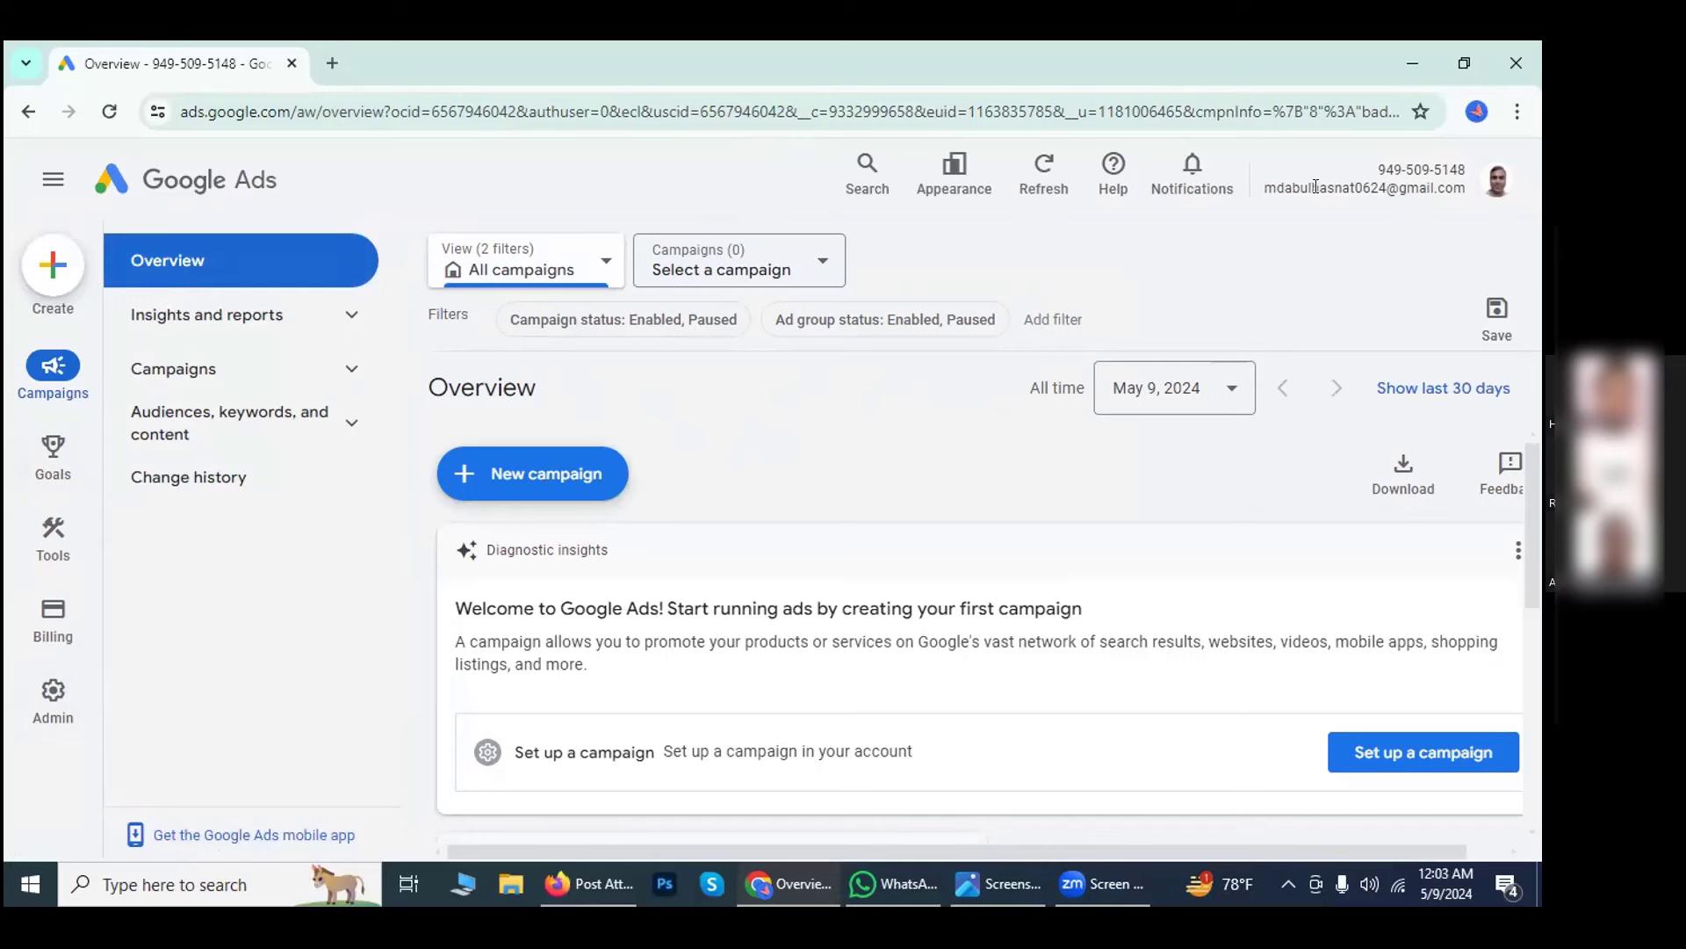
pyautogui.moveTo(1261, 182); pyautogui.dragTo(1455, 181)
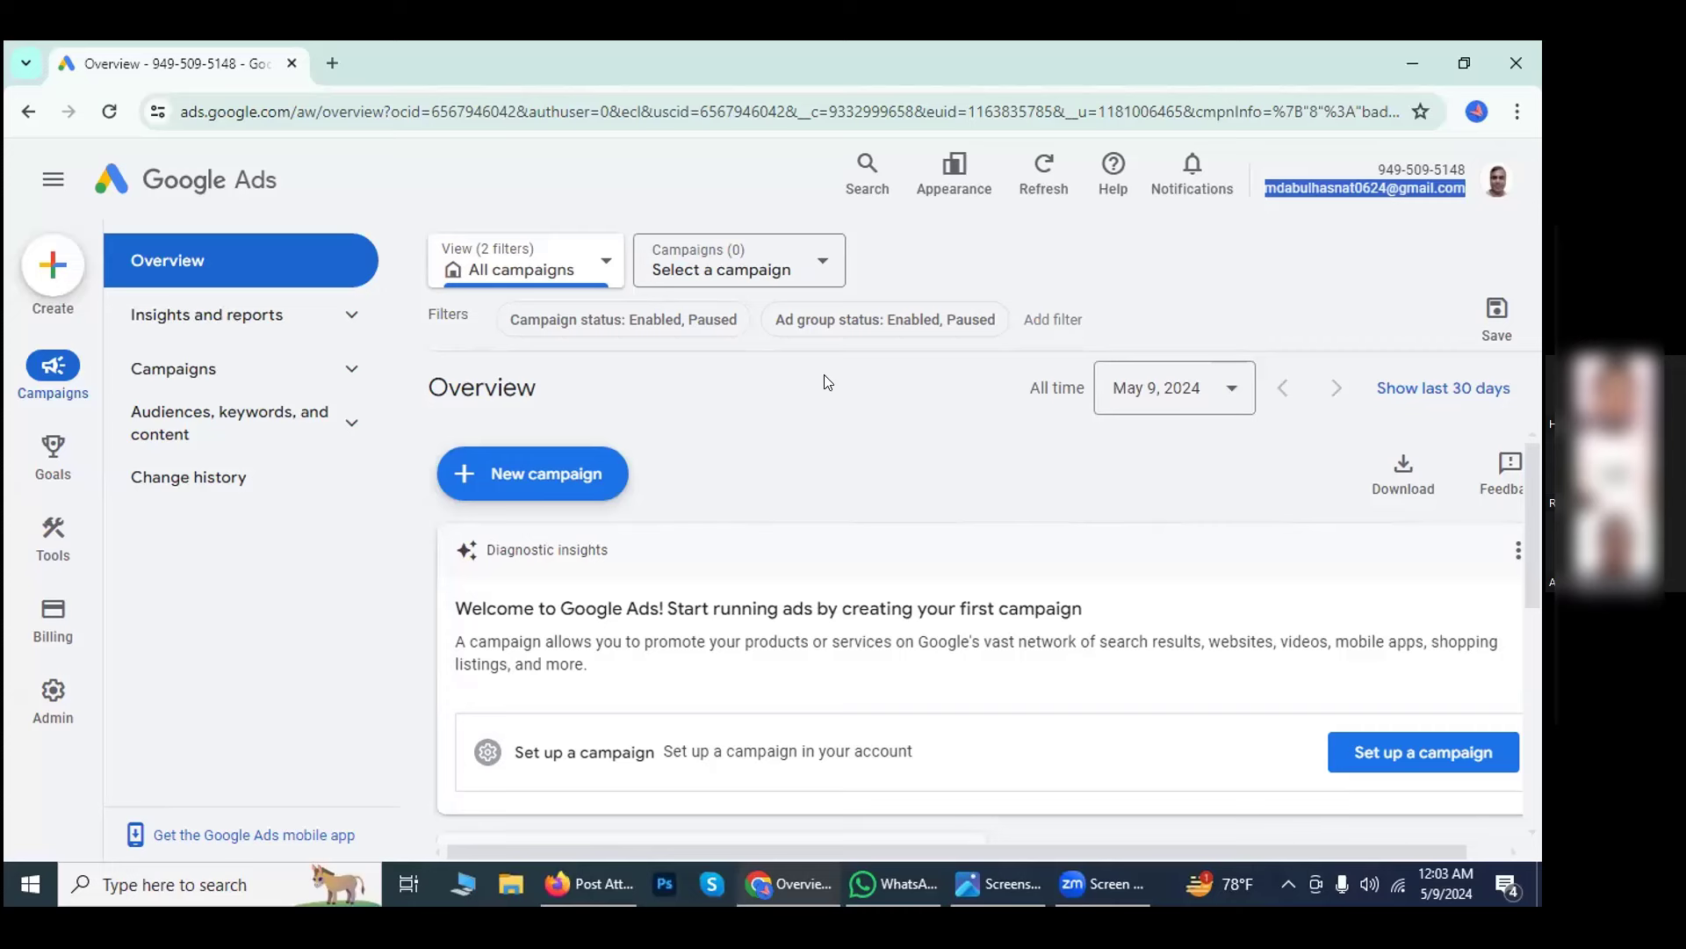
pyautogui.click(330, 57)
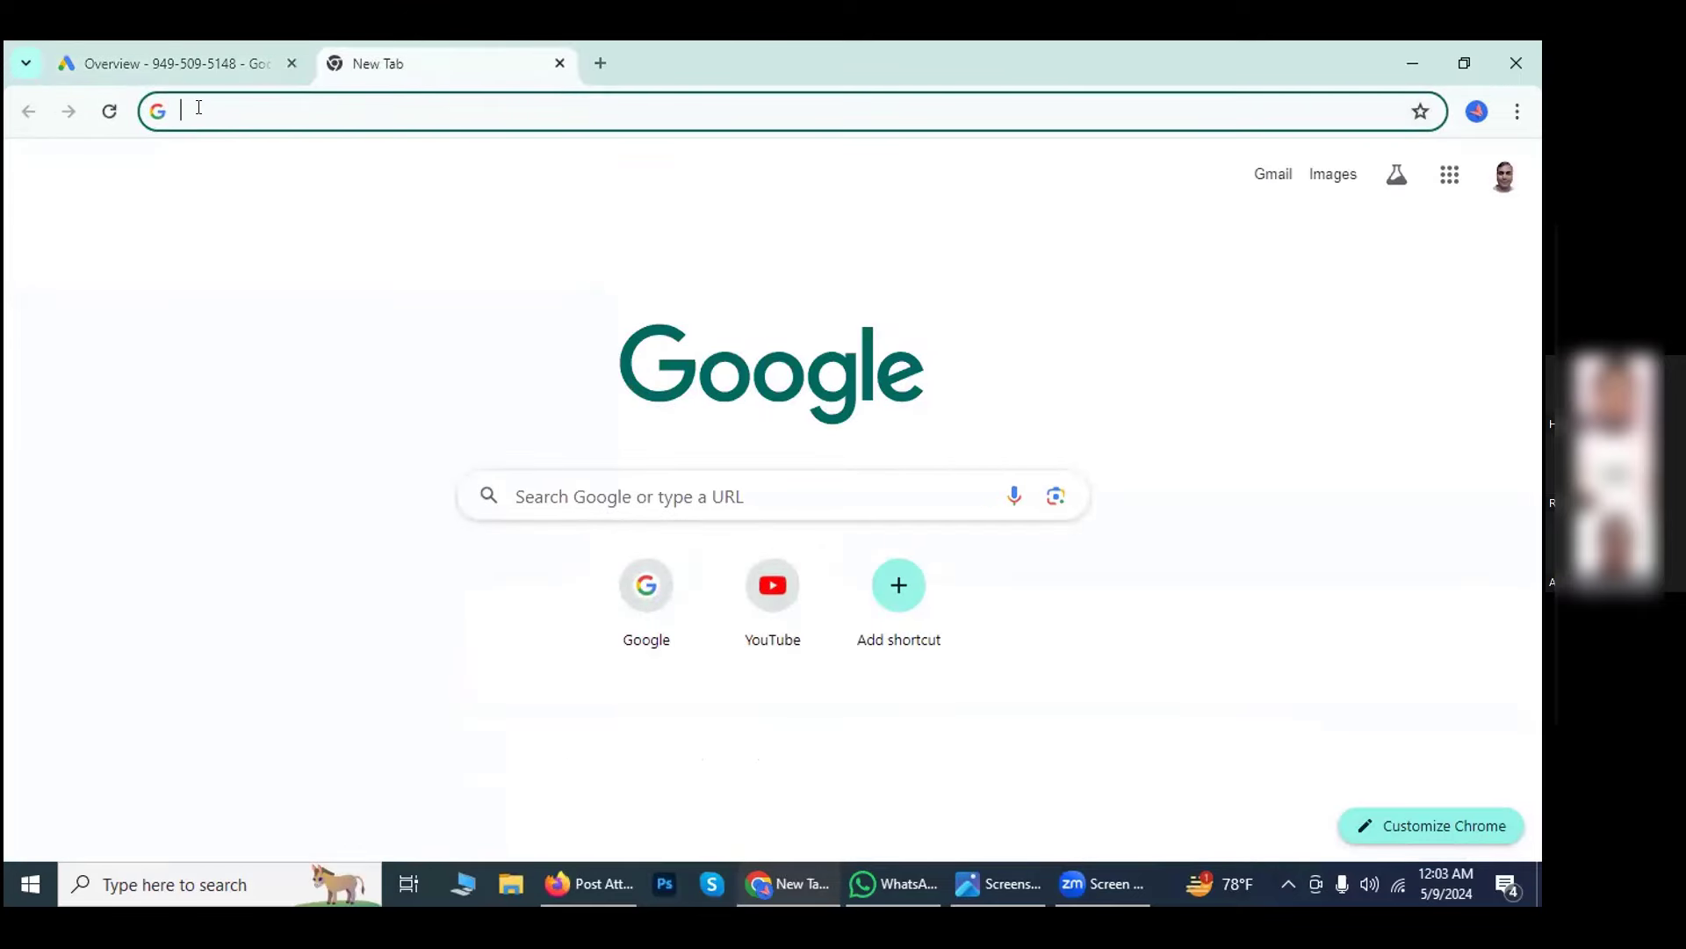
pyautogui.write('www')
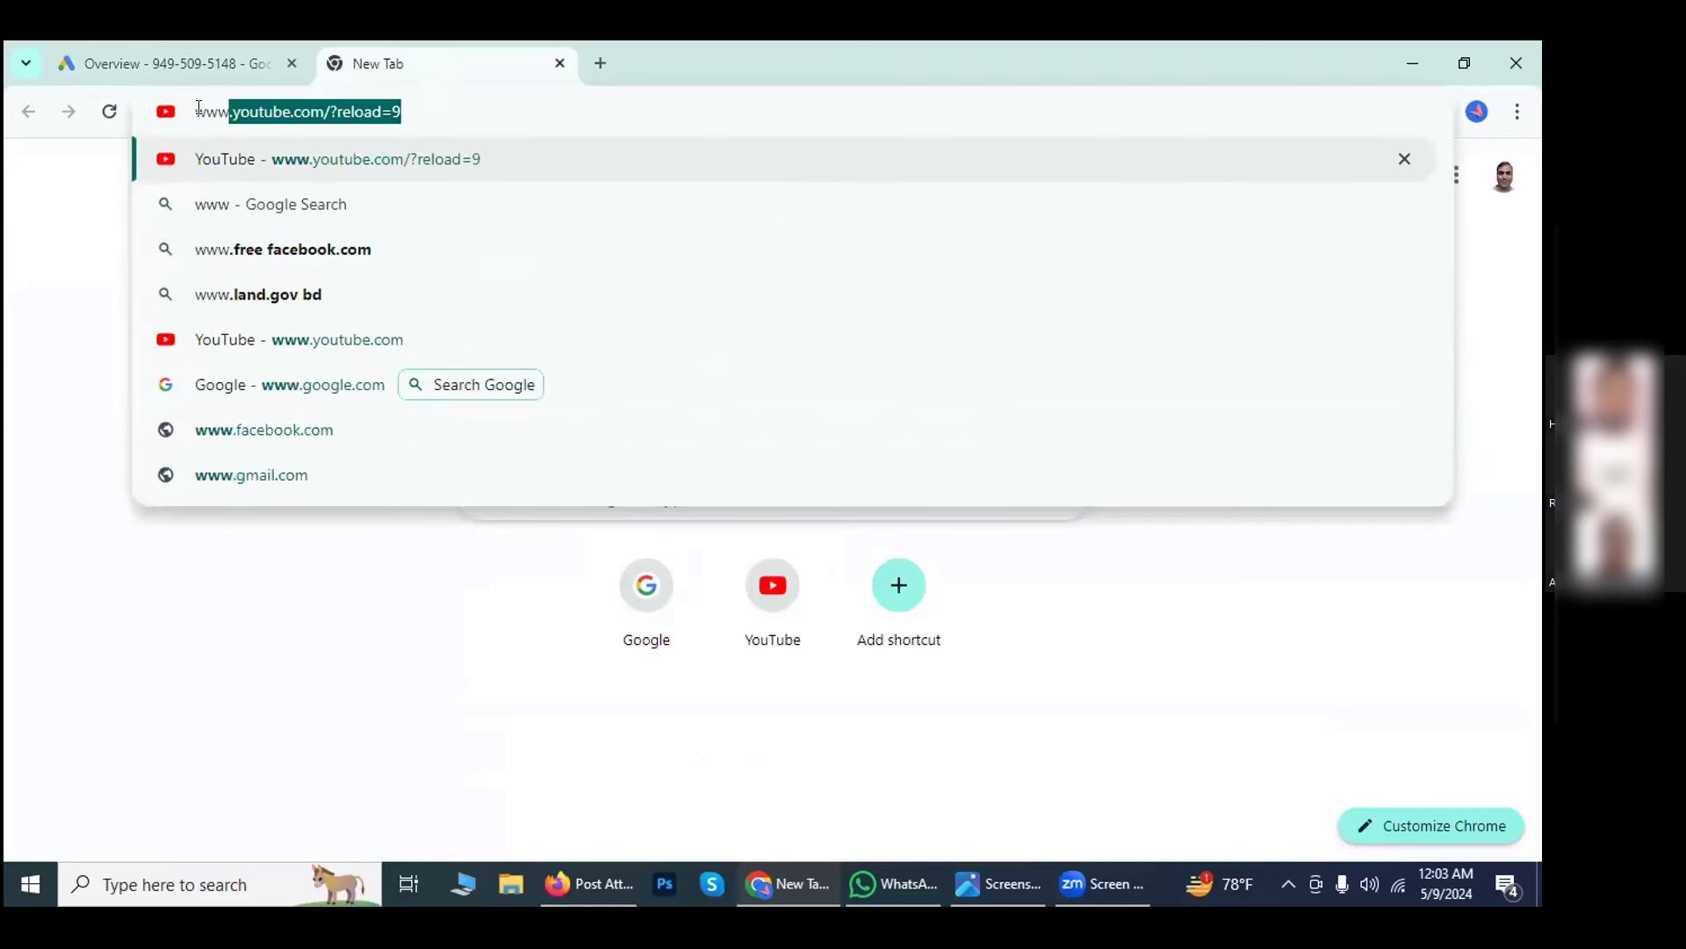
pyautogui.click(379, 114)
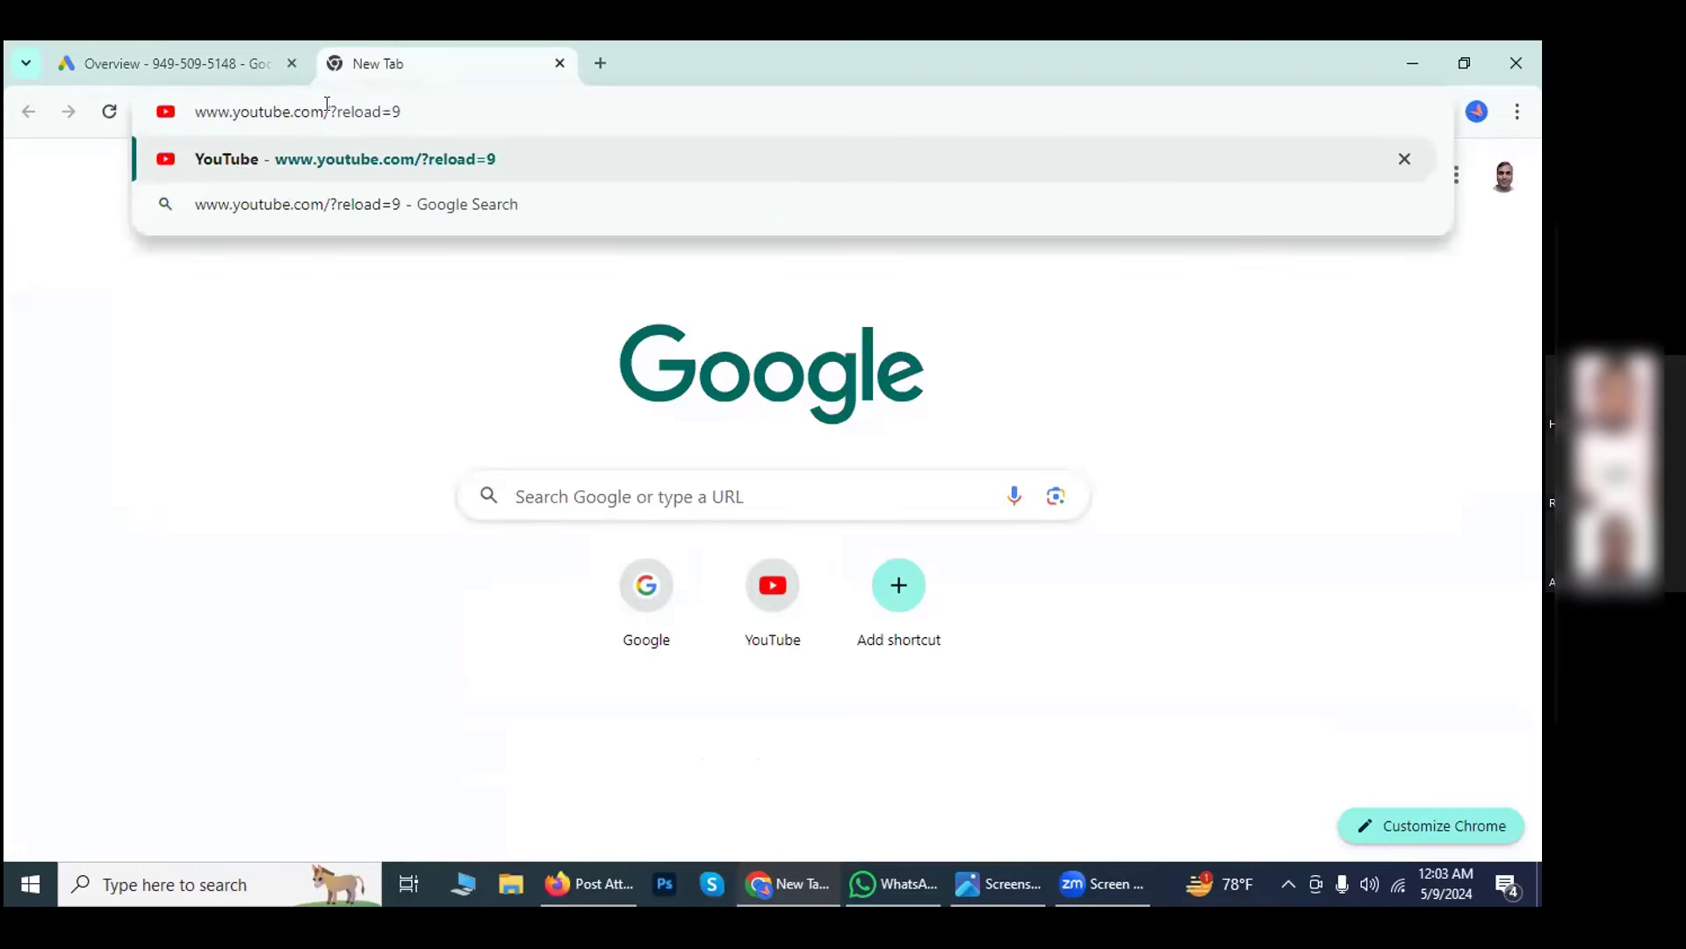
pyautogui.moveTo(327, 103); pyautogui.dragTo(413, 104)
pyautogui.write('r')
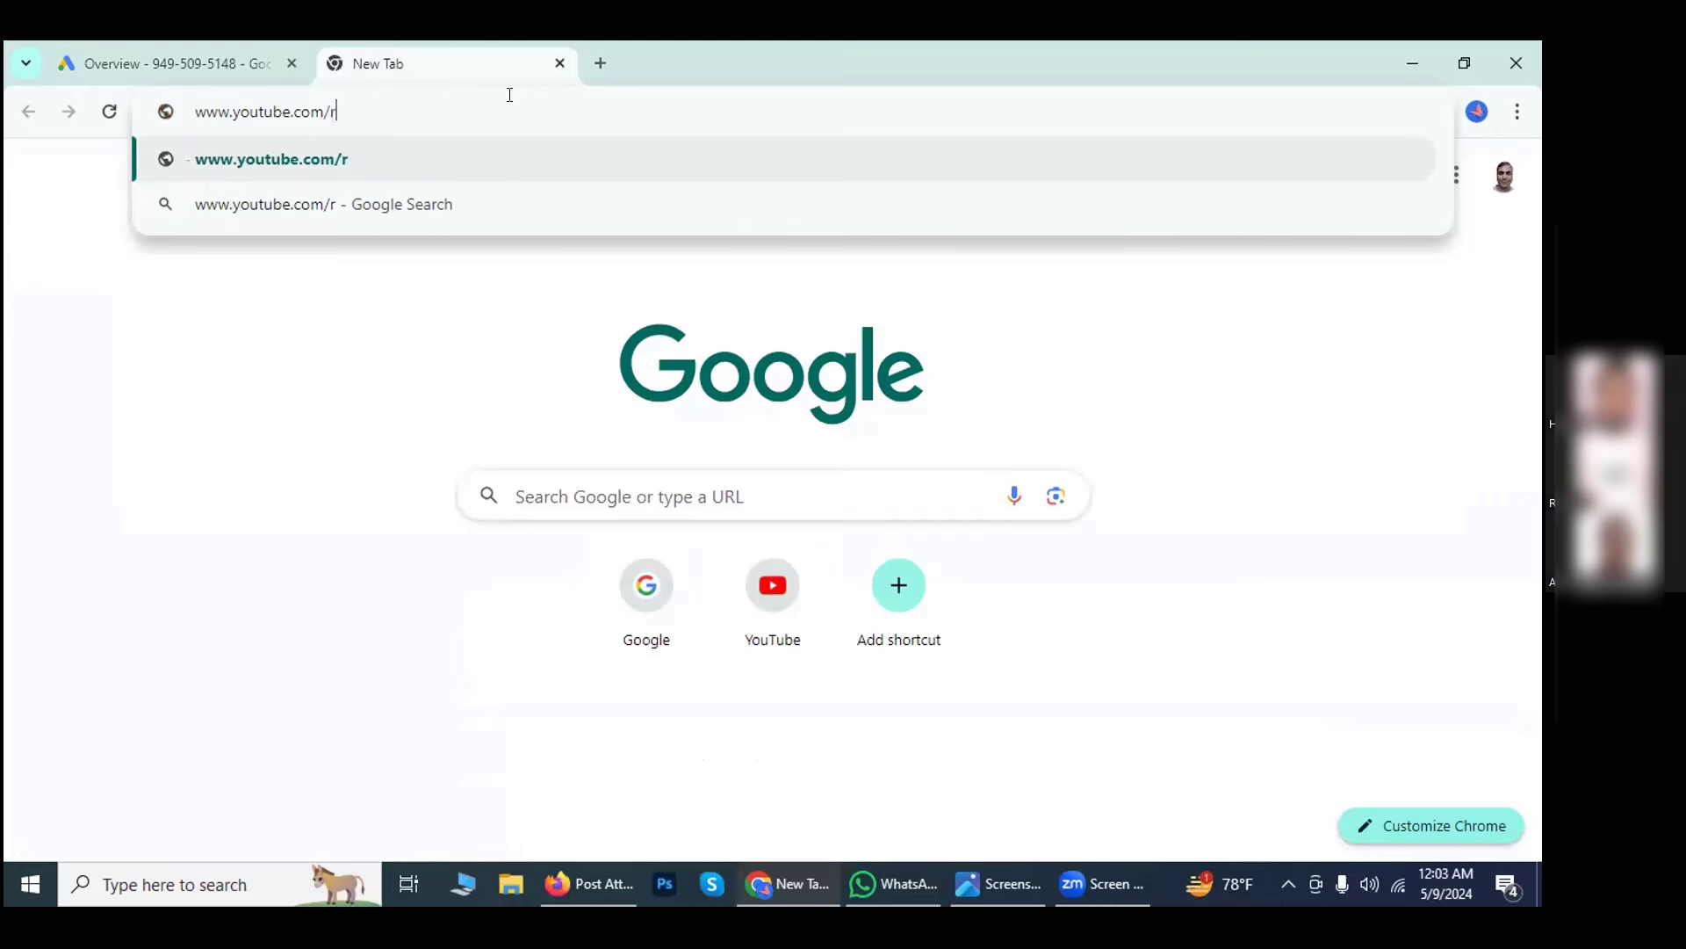
pyautogui.write('htech01')
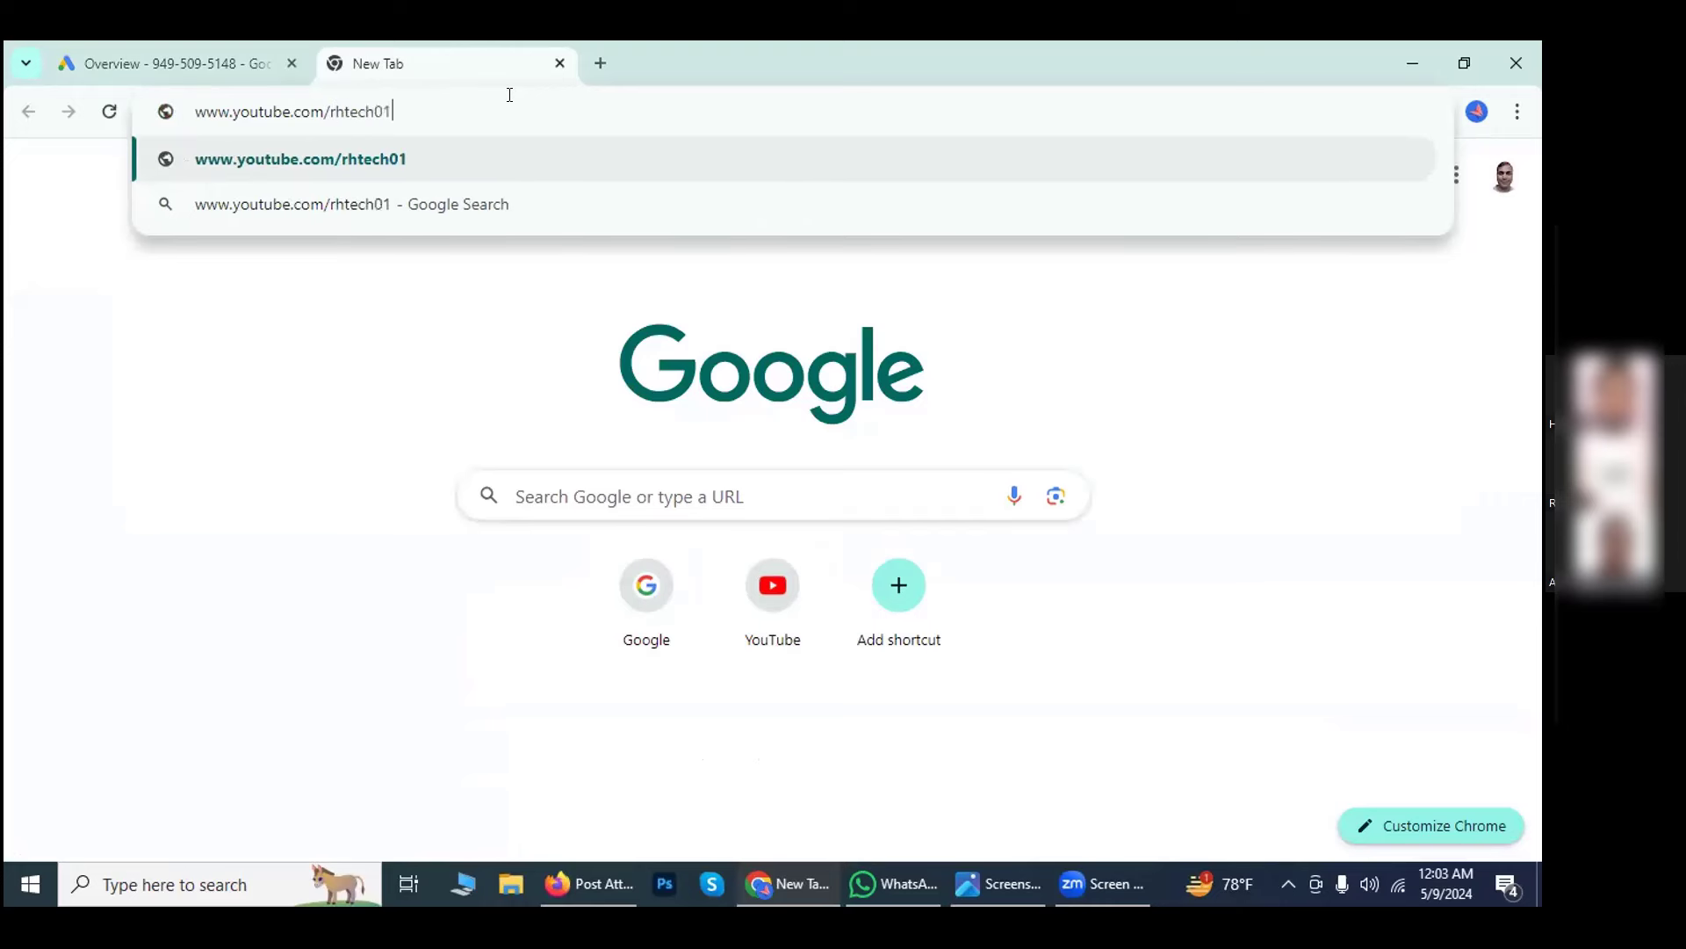
pyautogui.press('Return')
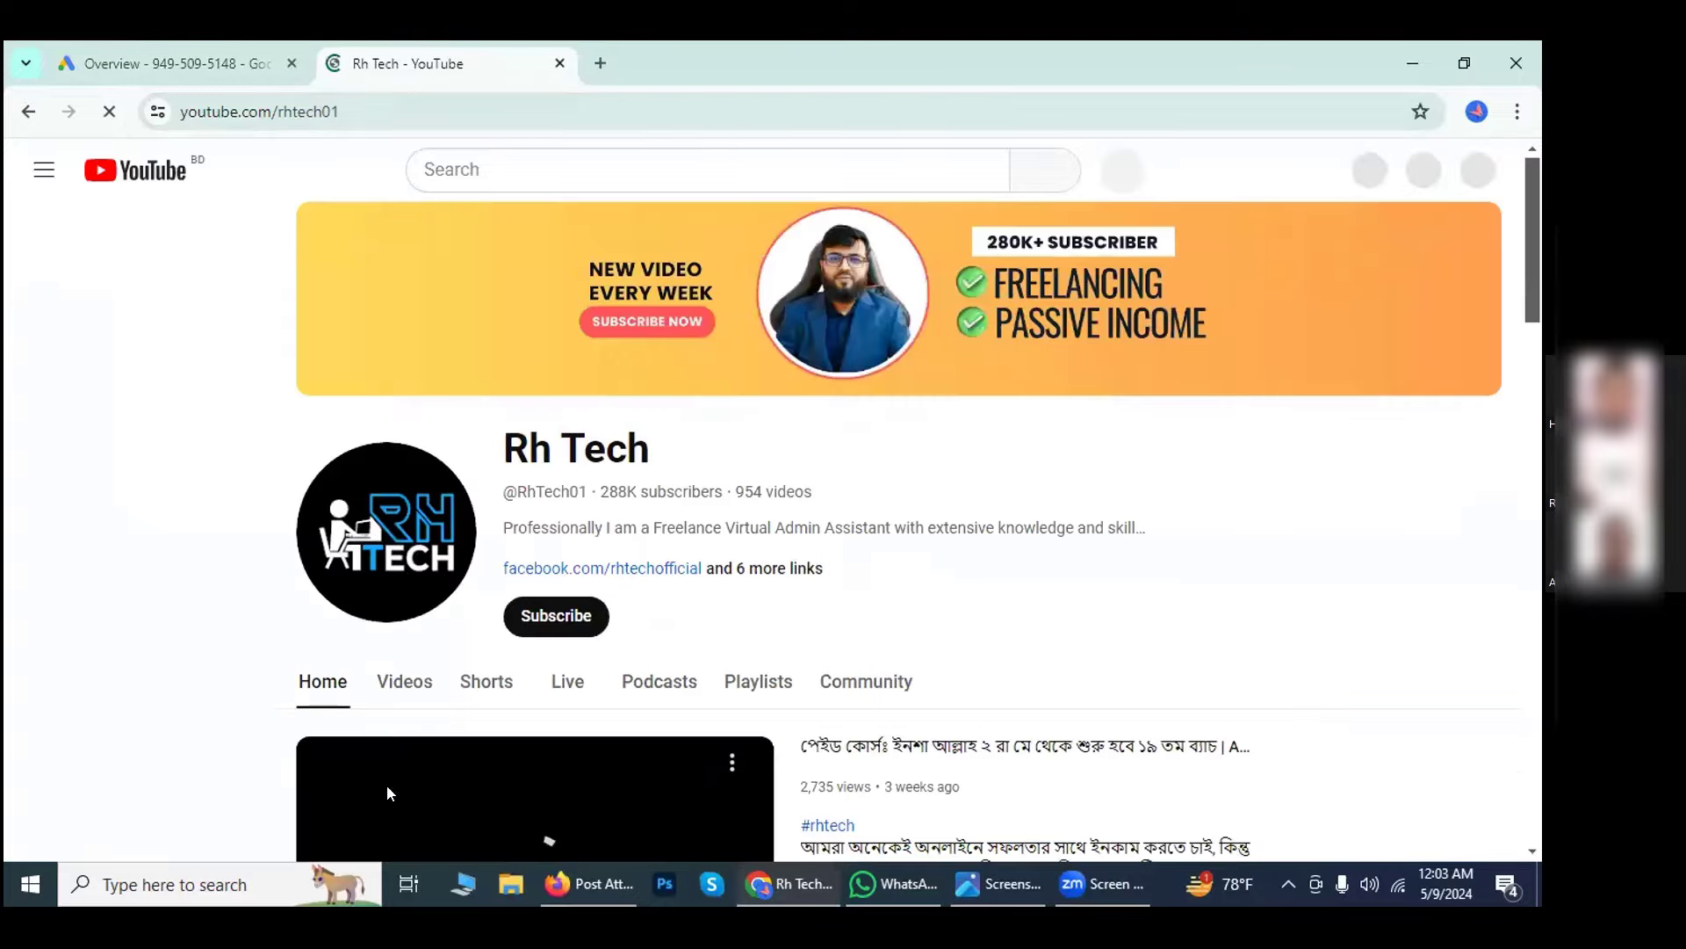
# Show the Rh Tech channel's videos and look through the latest uploads for the Google Ads course lessons.
pyautogui.click(405, 684)
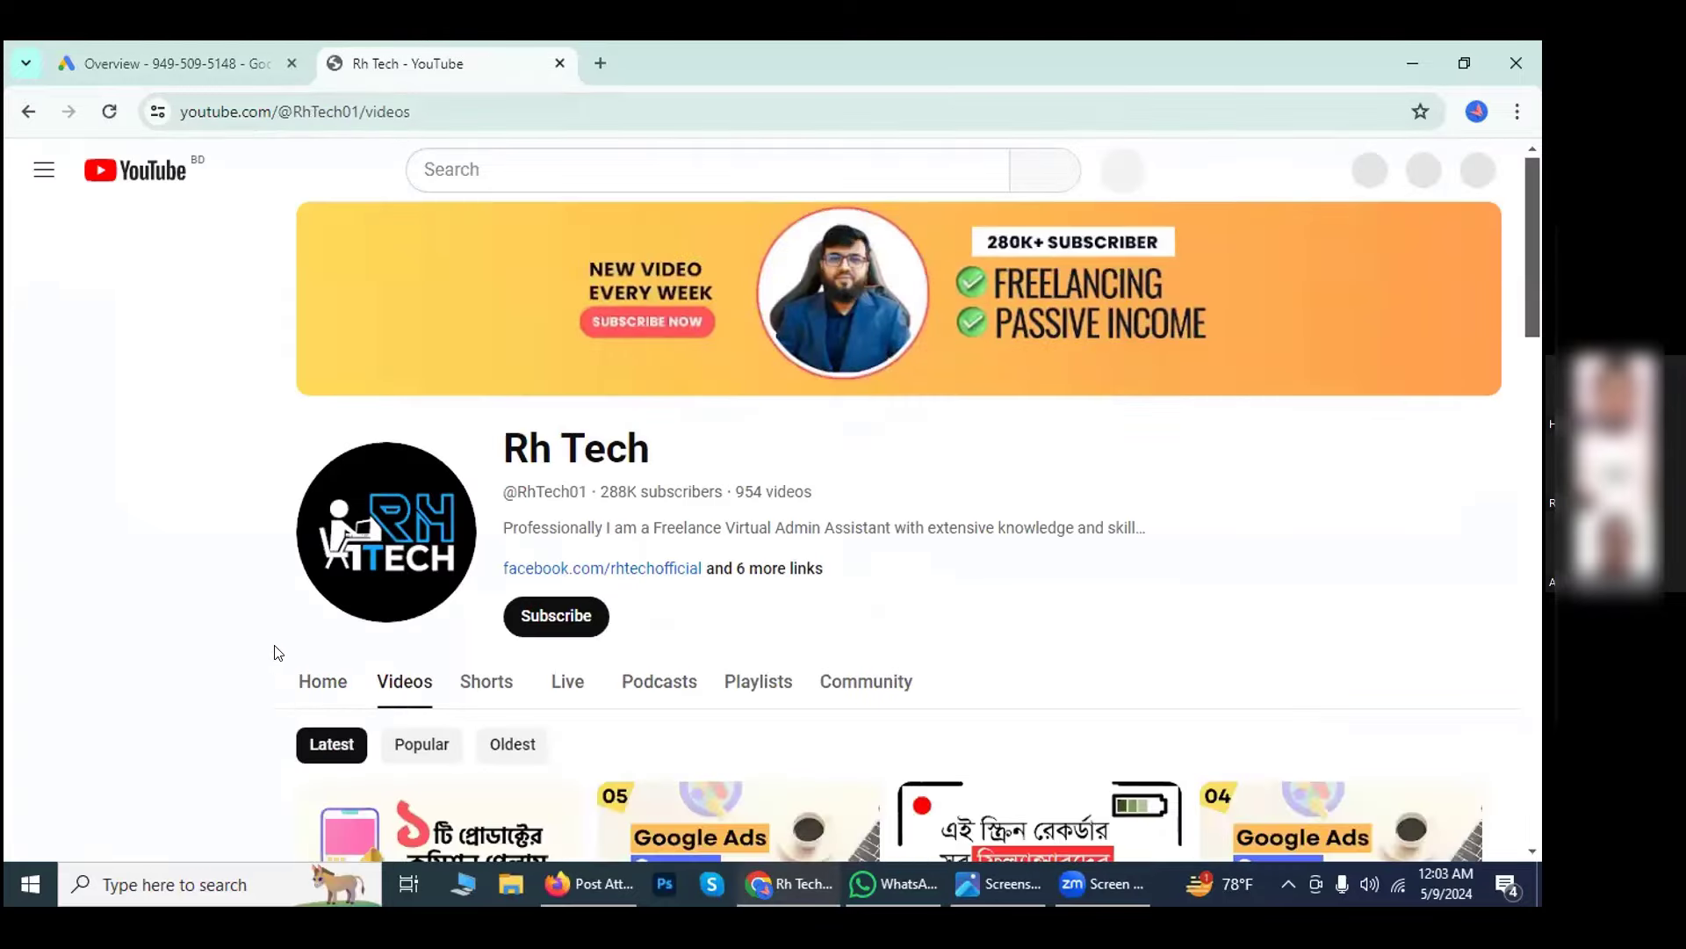
pyautogui.scroll(-7, 269, 647)
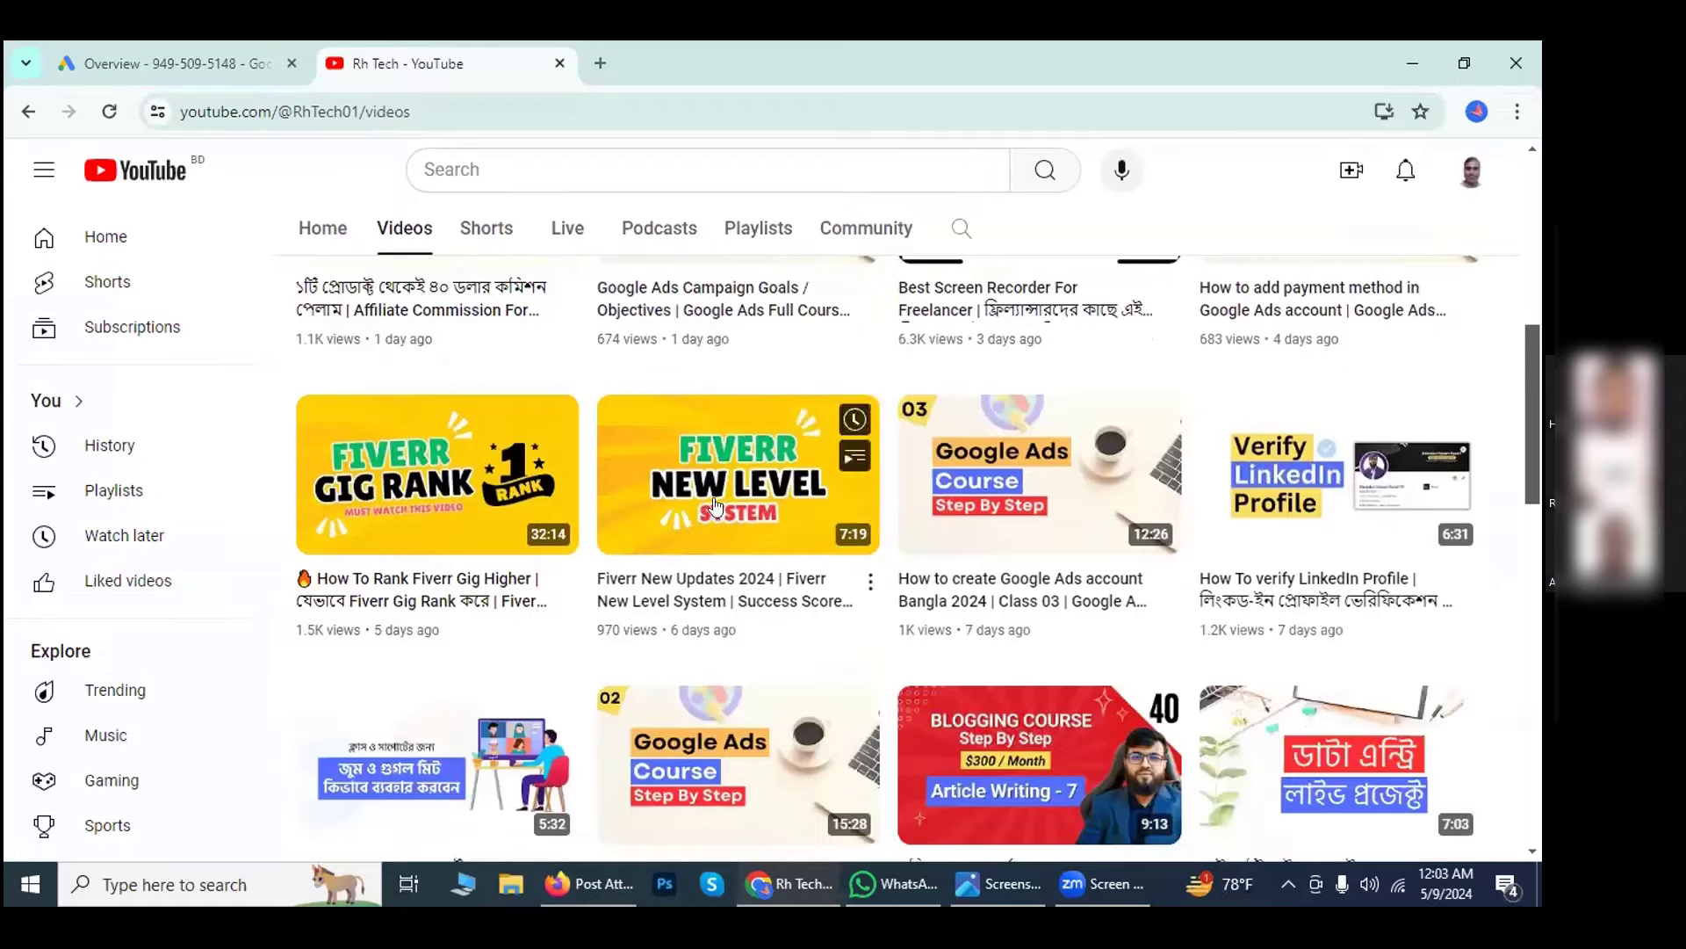
pyautogui.scroll(3, 852, 439)
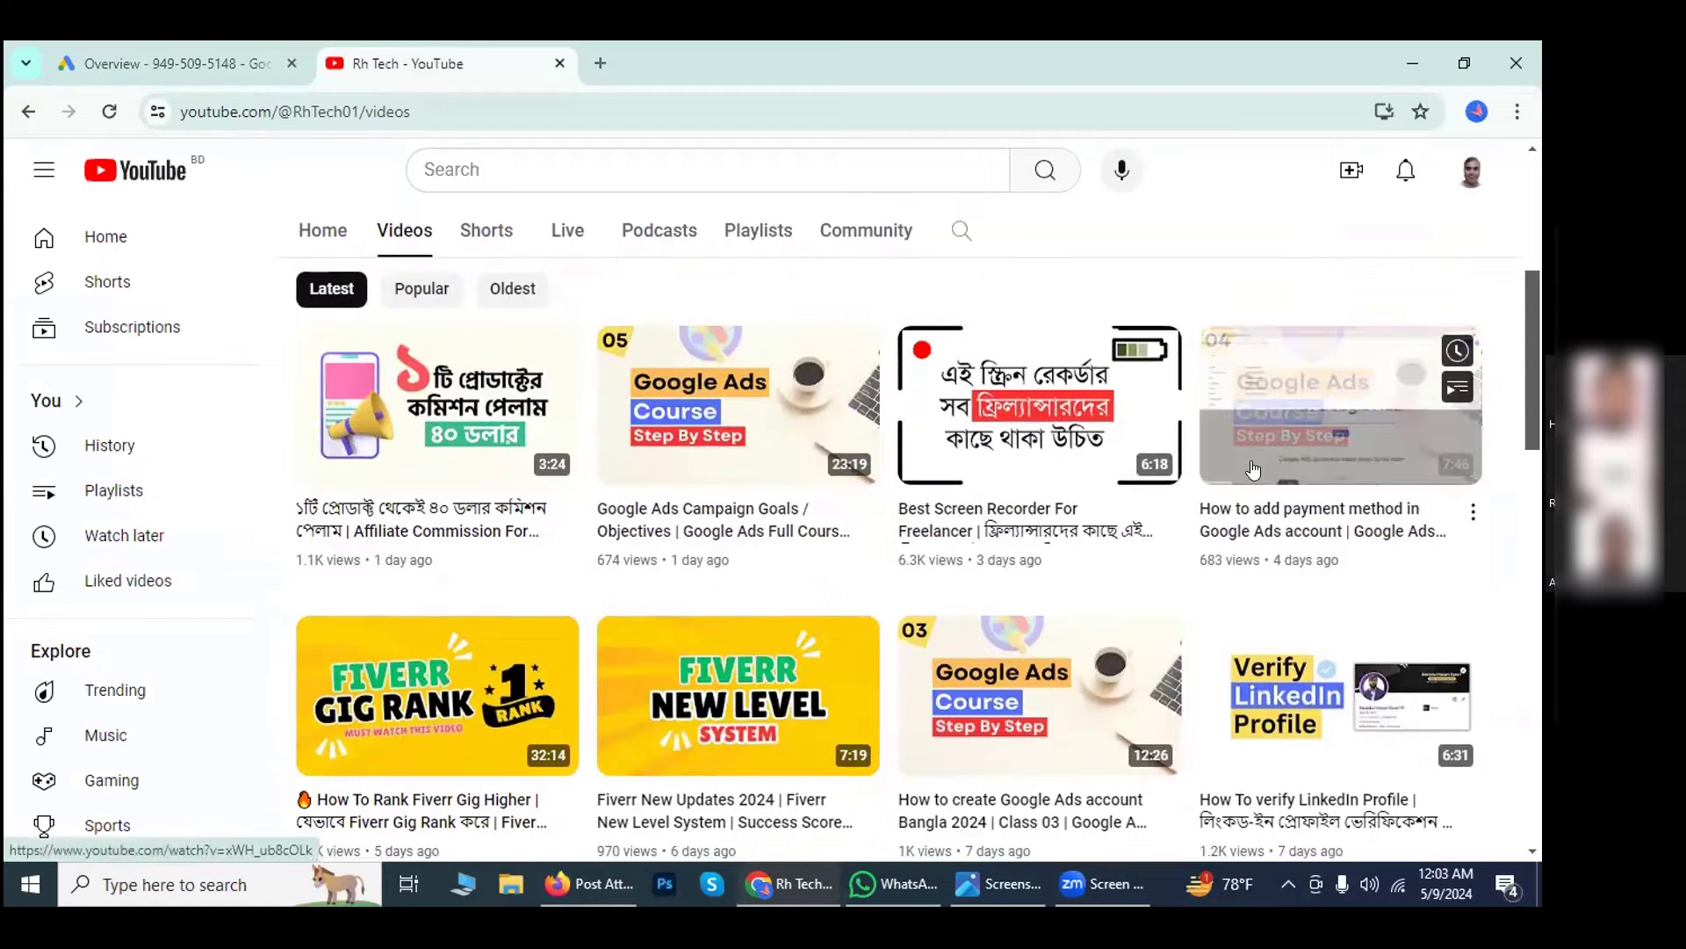
# Examine the Rh Tech channel's uploads from the Google Ads course lessons down to the older blogging course videos, and return to the channel header.
pyautogui.scroll(-3, 798, 626)
pyautogui.scroll(-3, 798, 626)
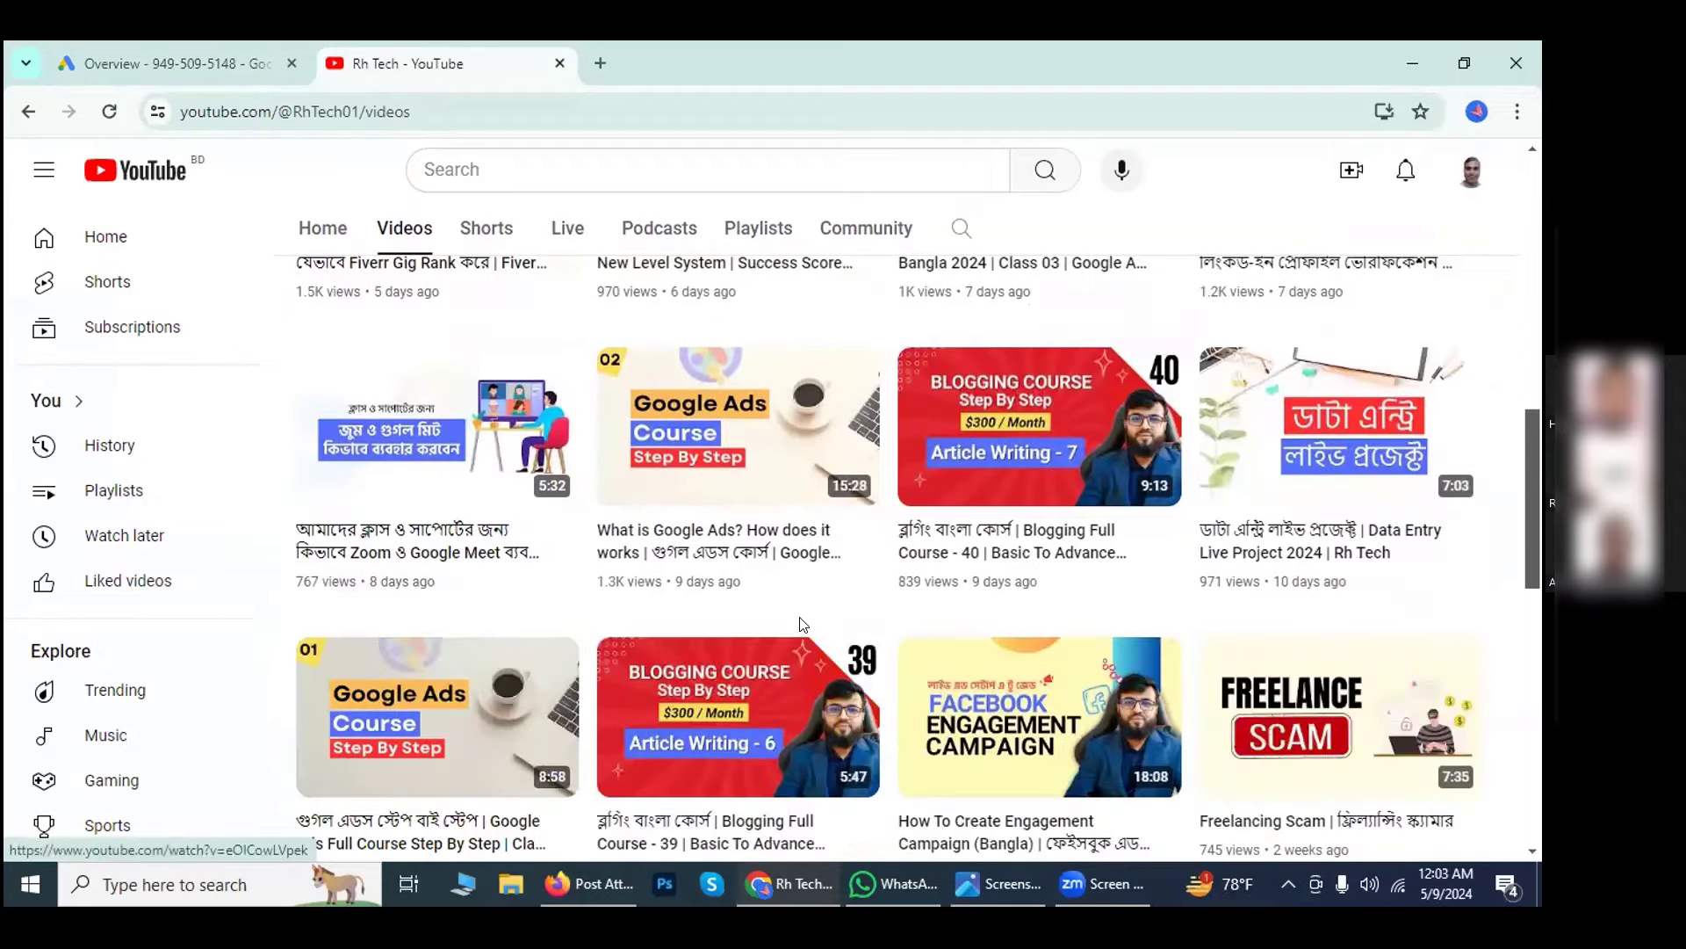
pyautogui.scroll(-2, 1331, 492)
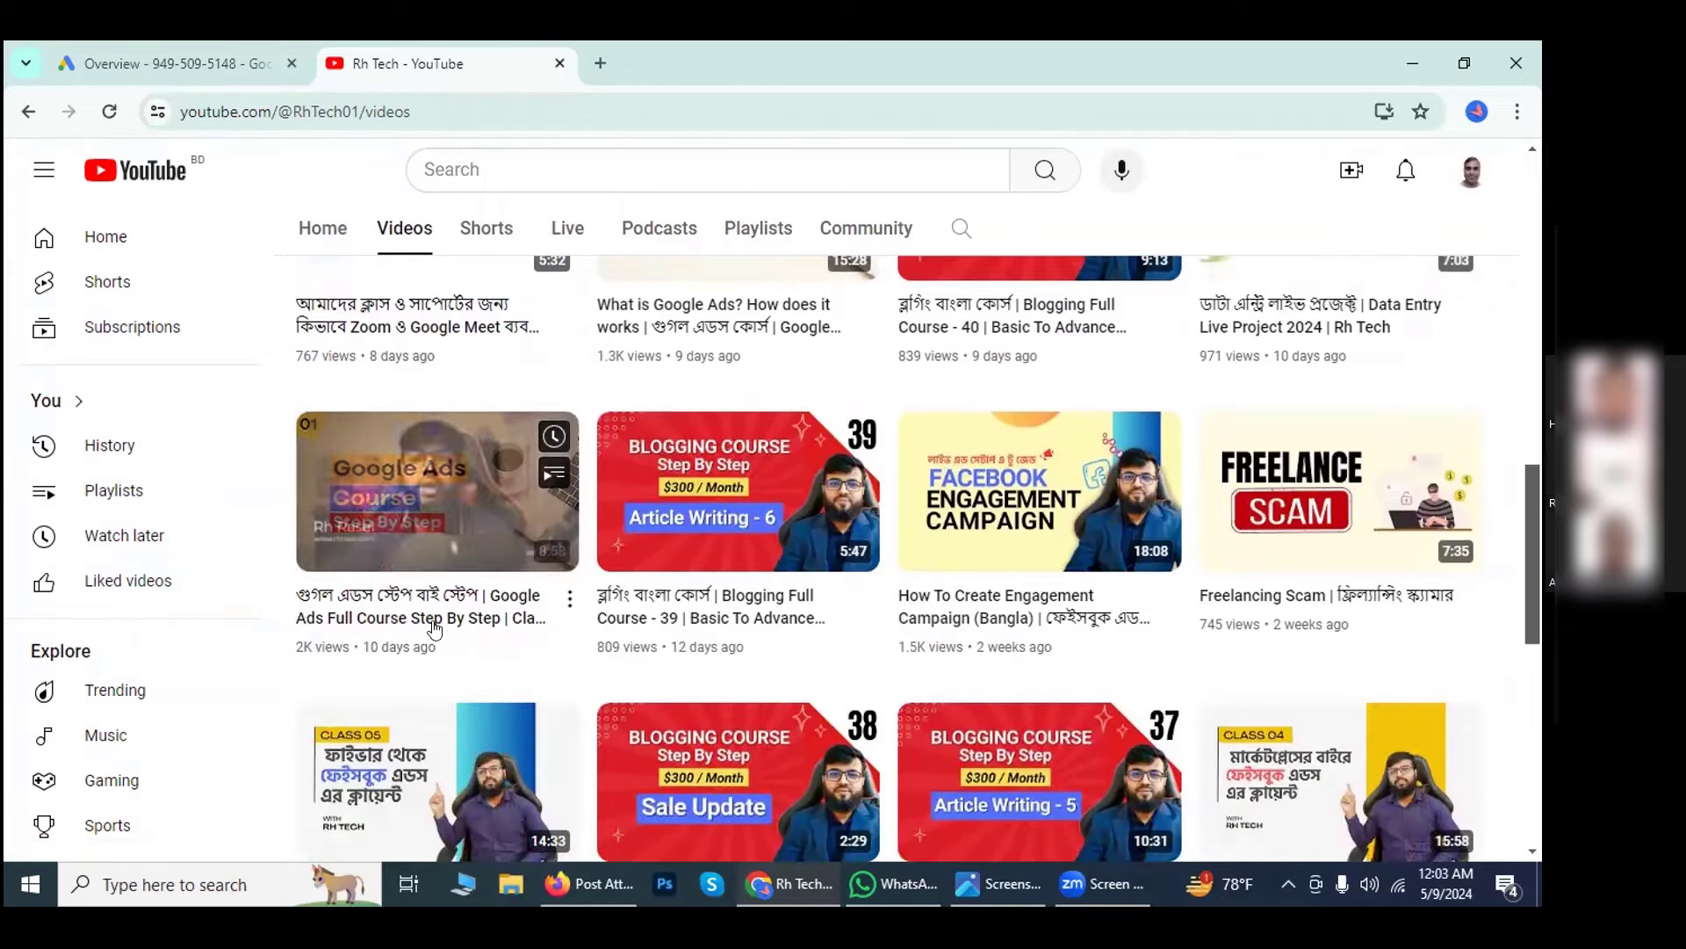
pyautogui.scroll(10, 390, 663)
pyautogui.scroll(3, 434, 629)
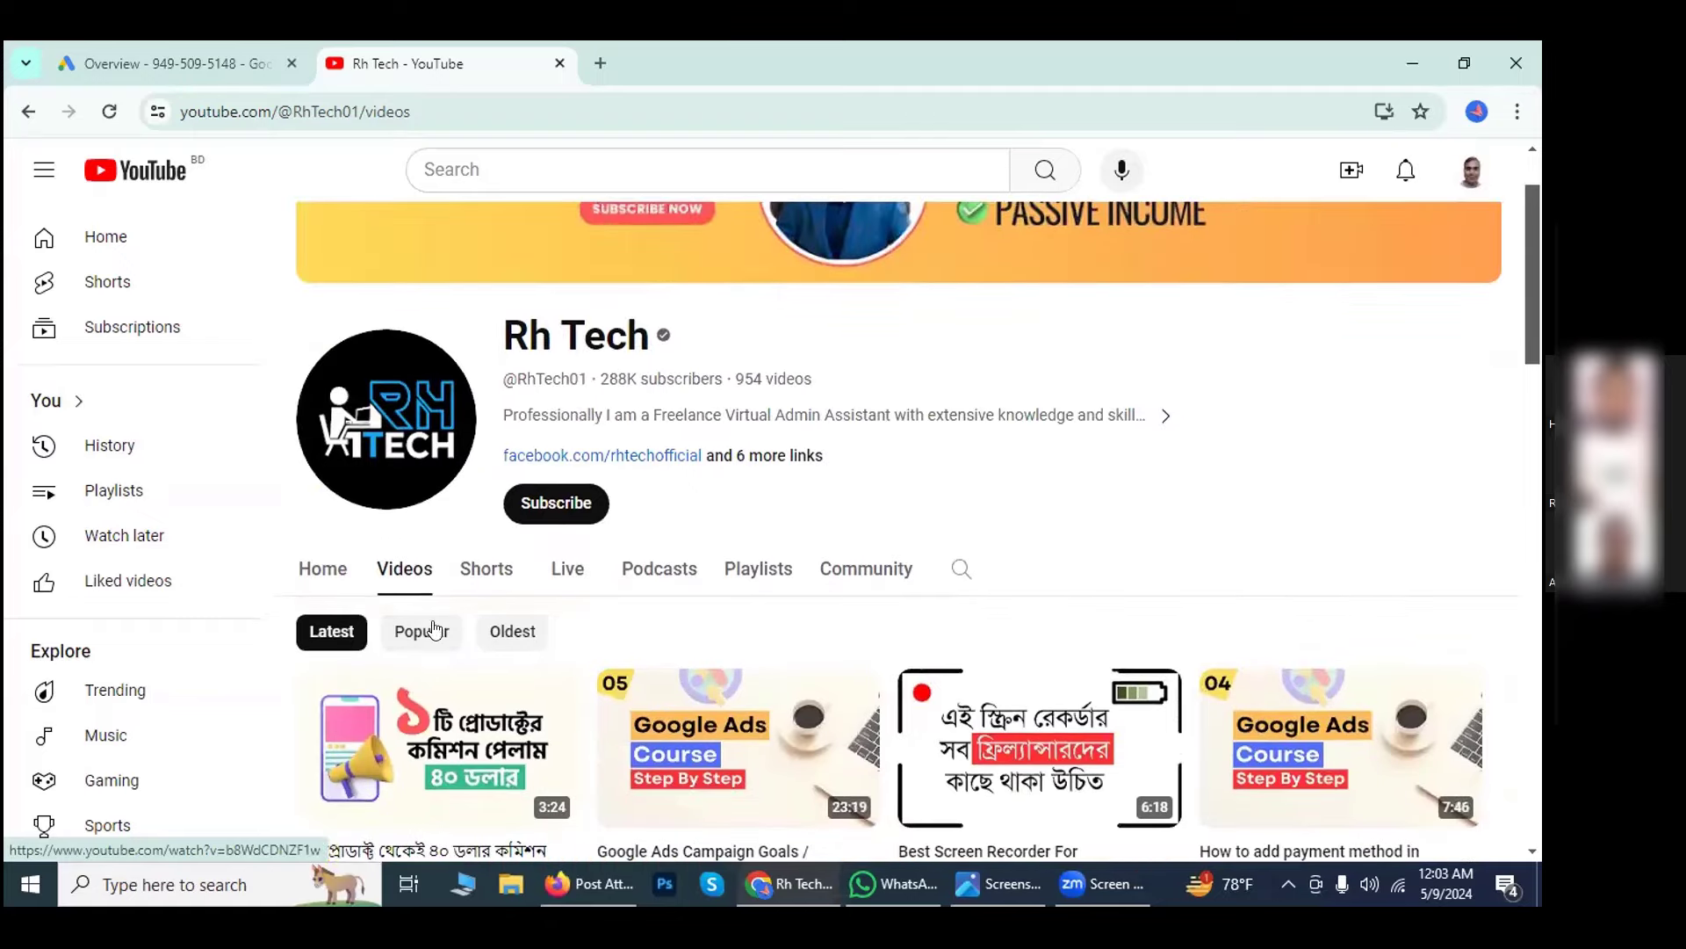
pyautogui.scroll(-3, 530, 621)
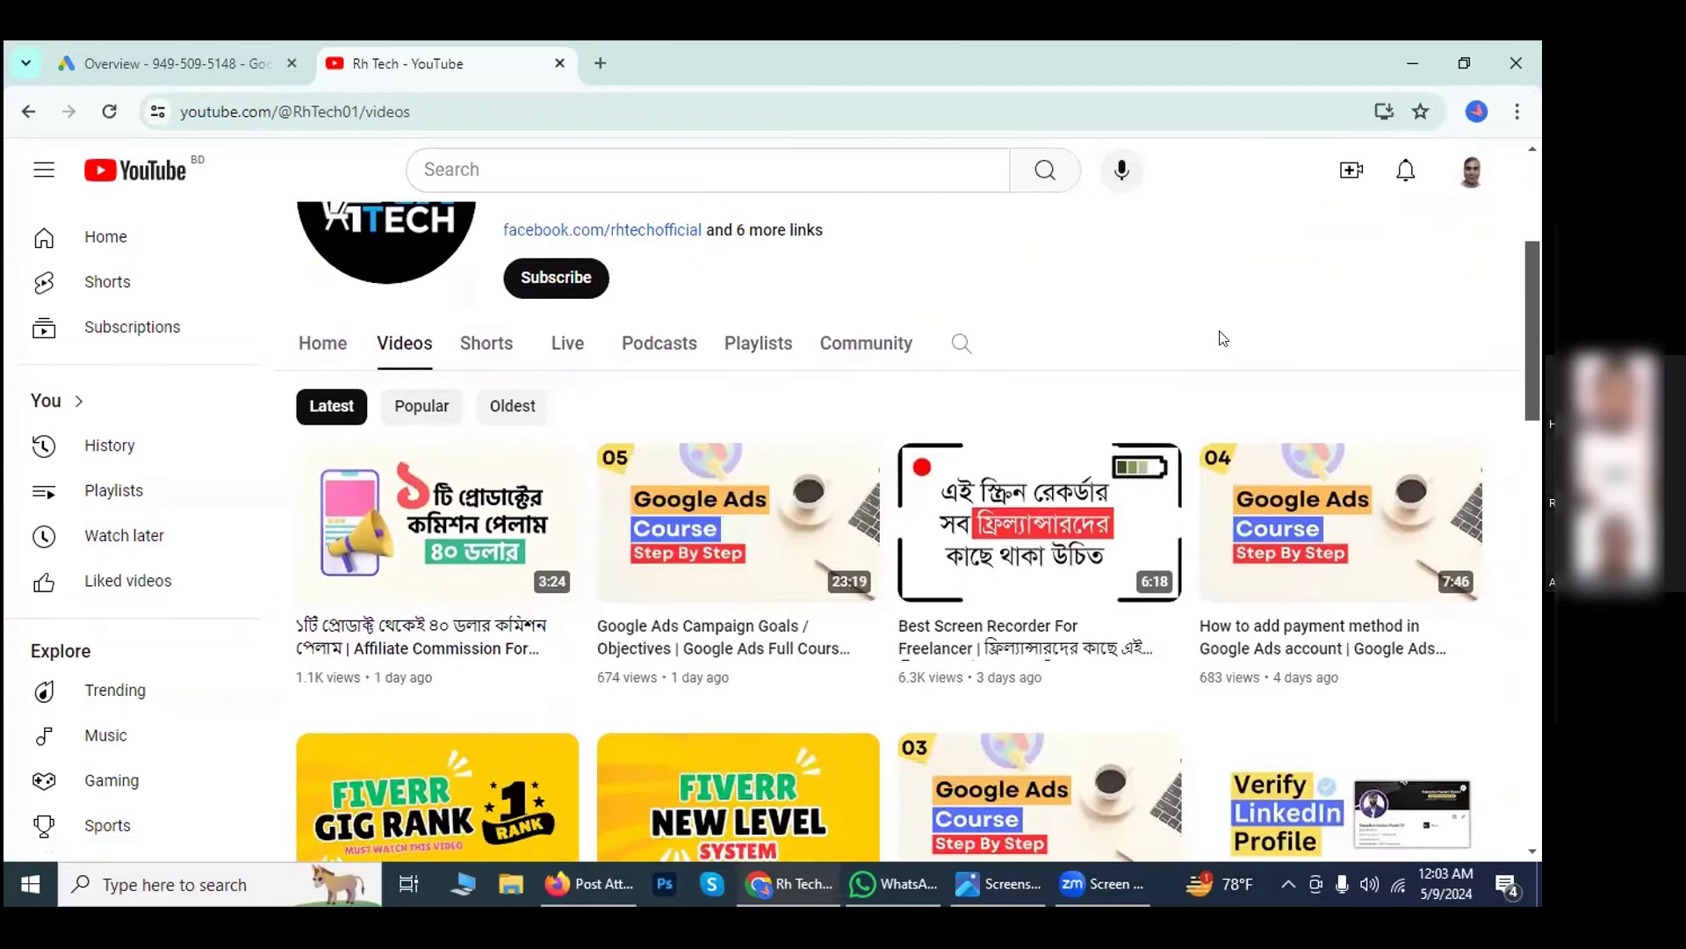
pyautogui.scroll(3, 1232, 360)
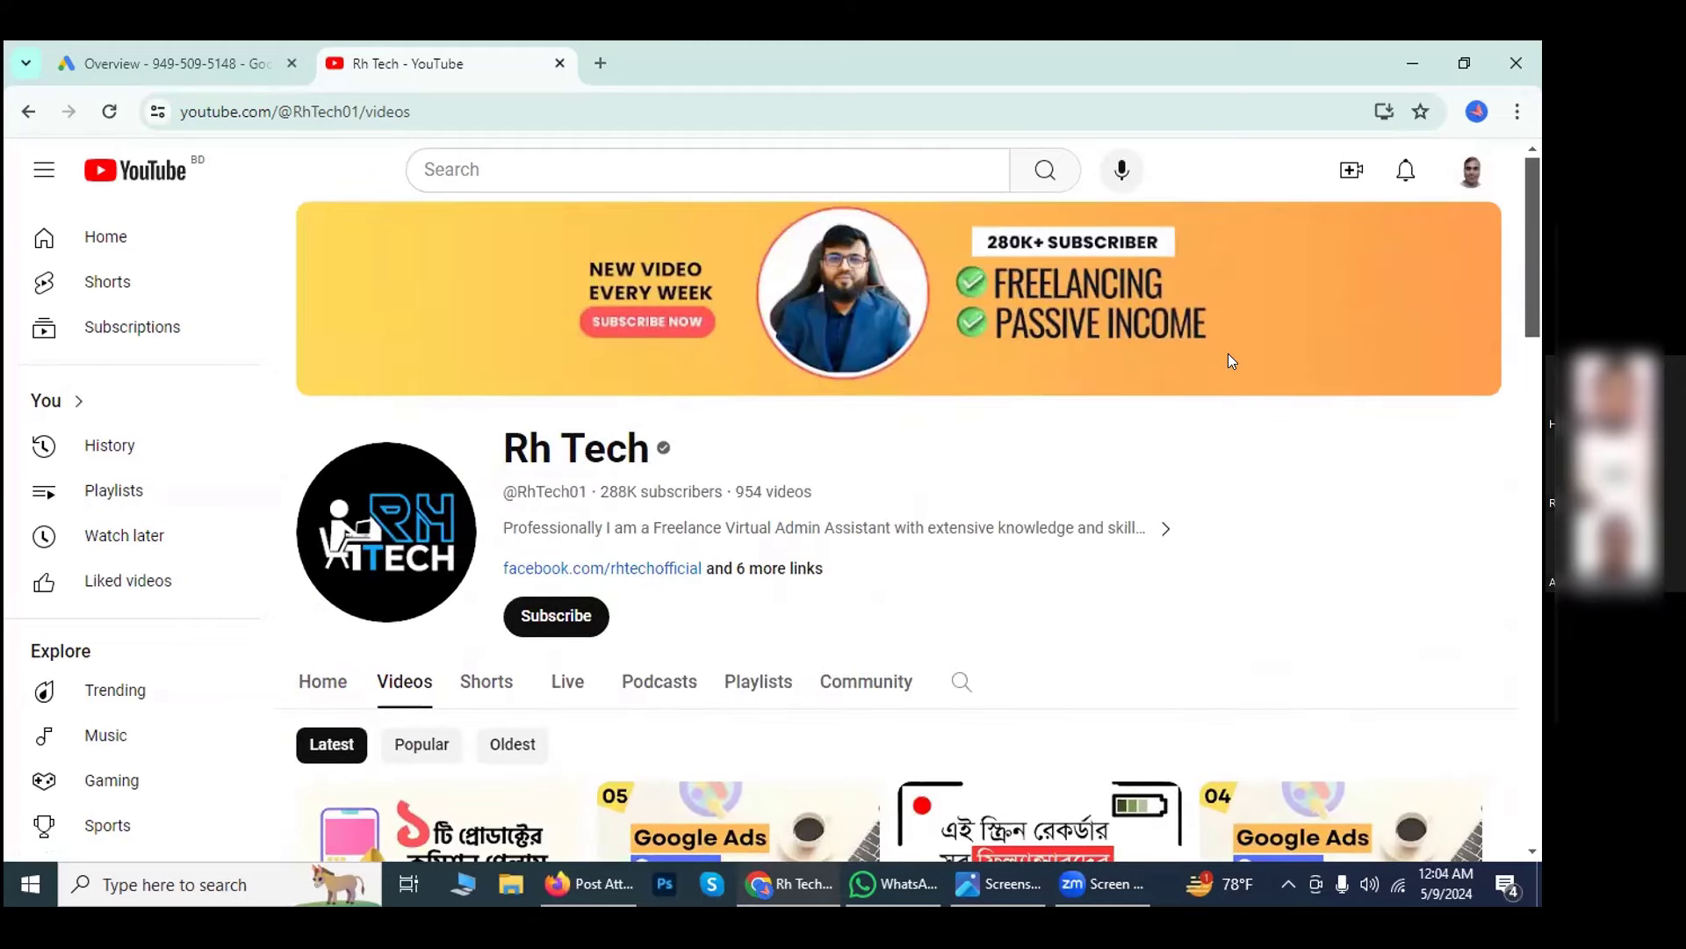
pyautogui.scroll(-4, 1167, 538)
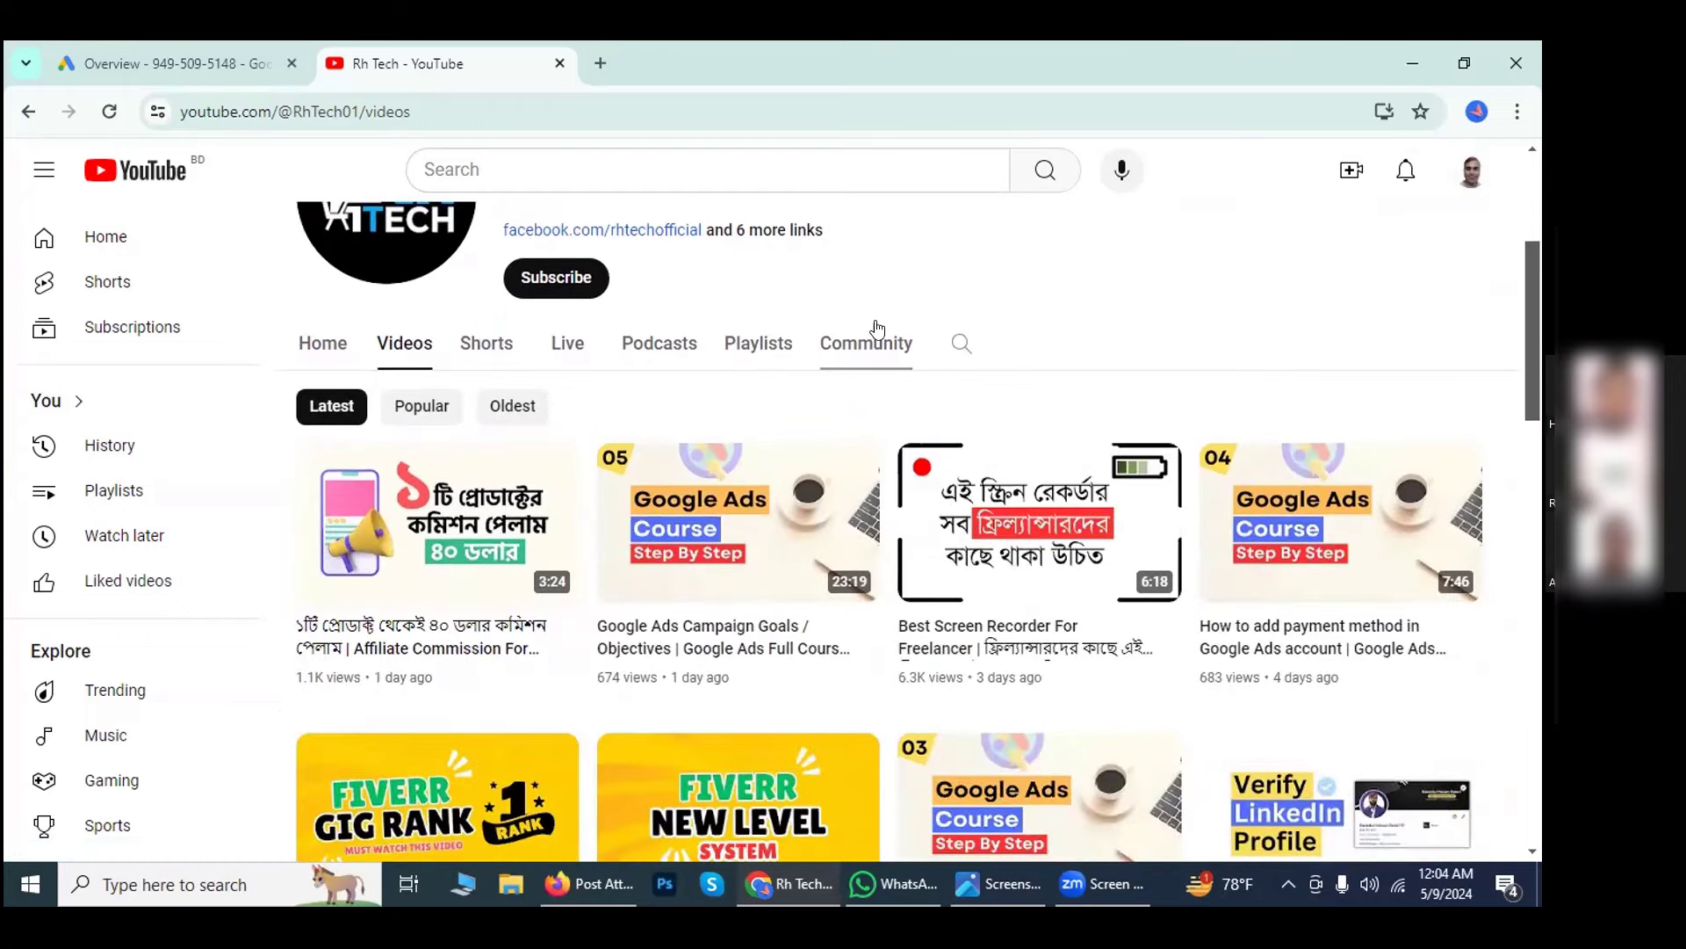
pyautogui.scroll(-10, 876, 329)
pyautogui.scroll(8, 1067, 379)
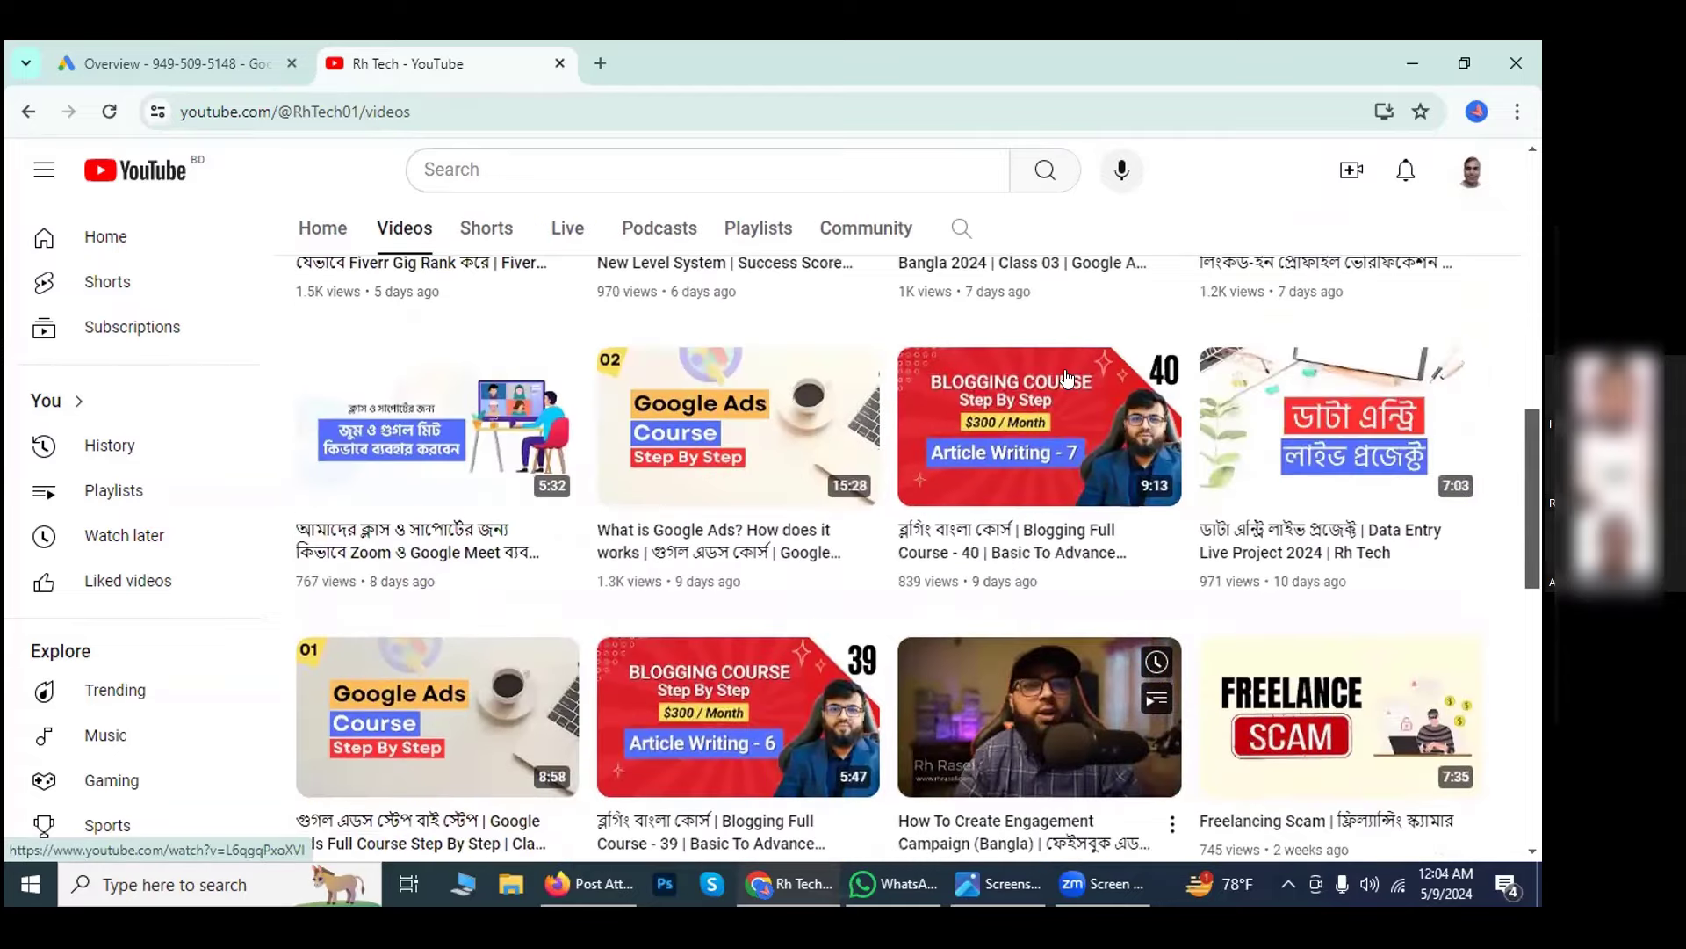
pyautogui.scroll(3, 1067, 378)
pyautogui.scroll(-7, 1068, 378)
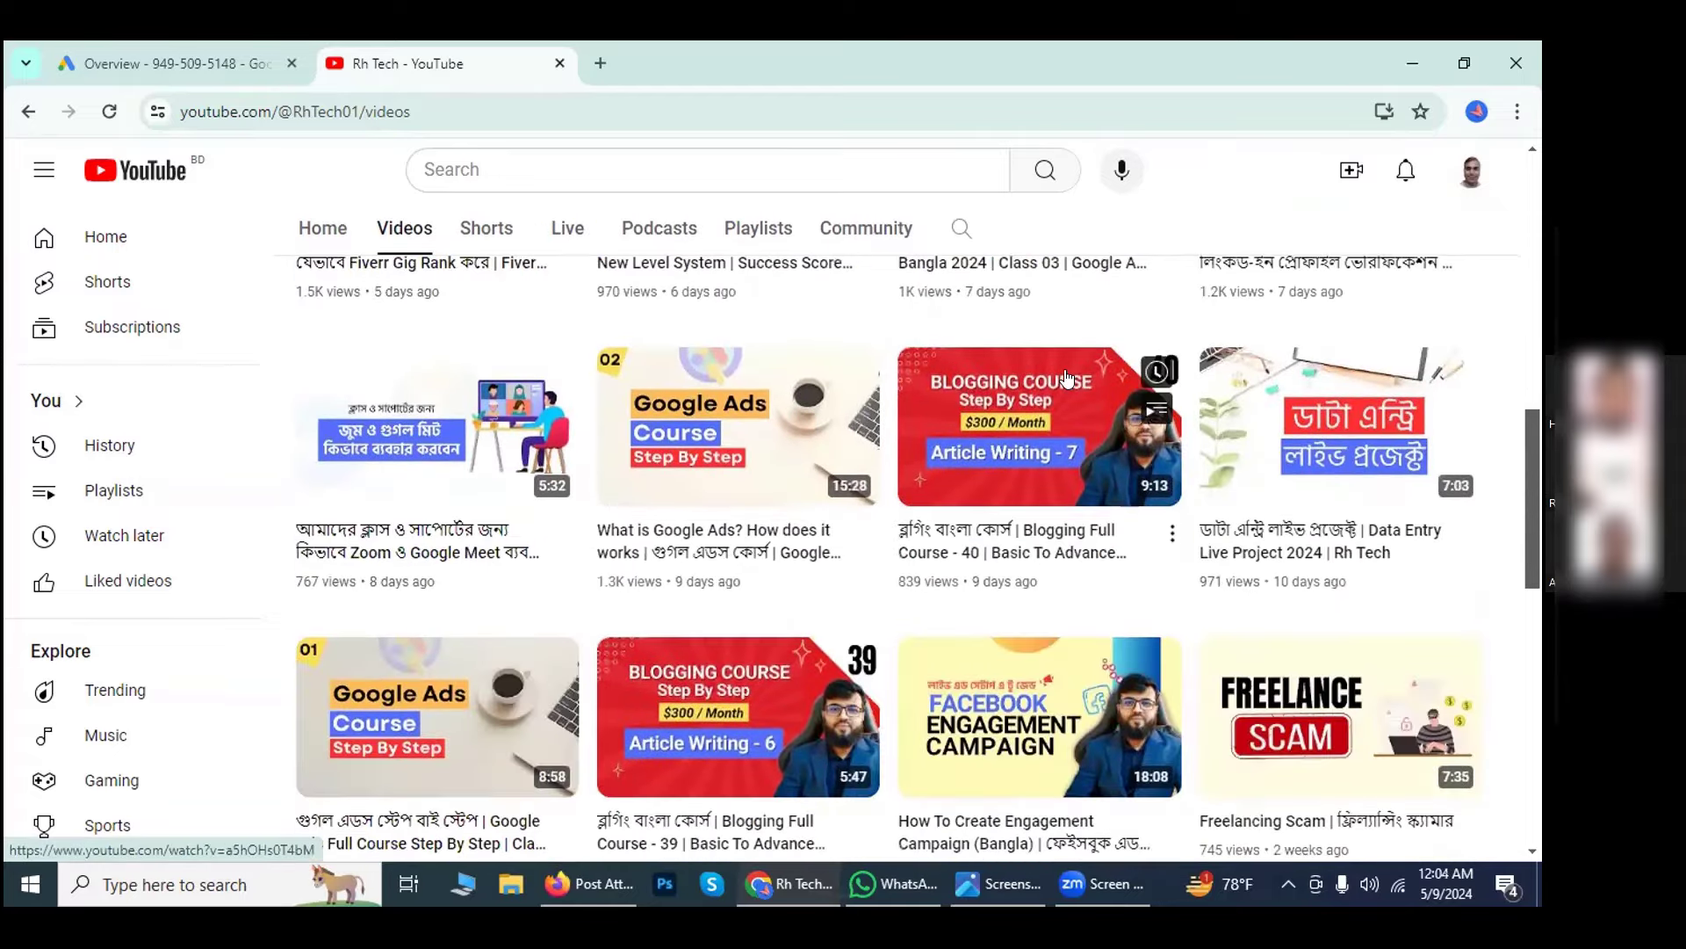
pyautogui.scroll(-5, 1067, 379)
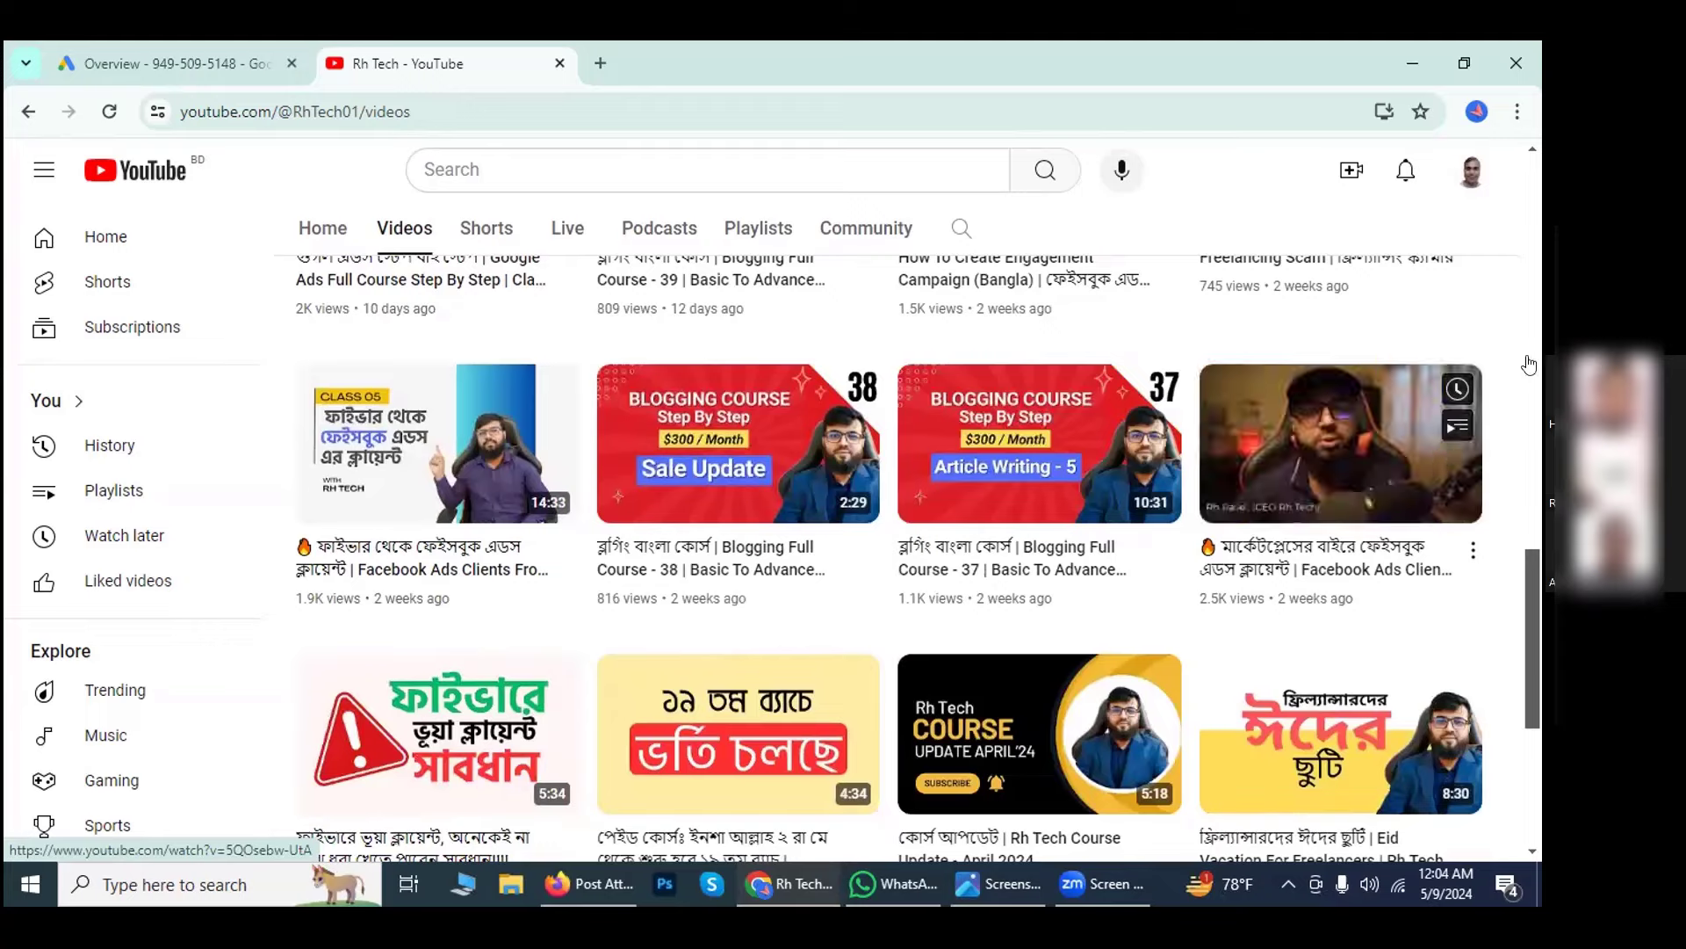
pyautogui.scroll(-5, 1513, 362)
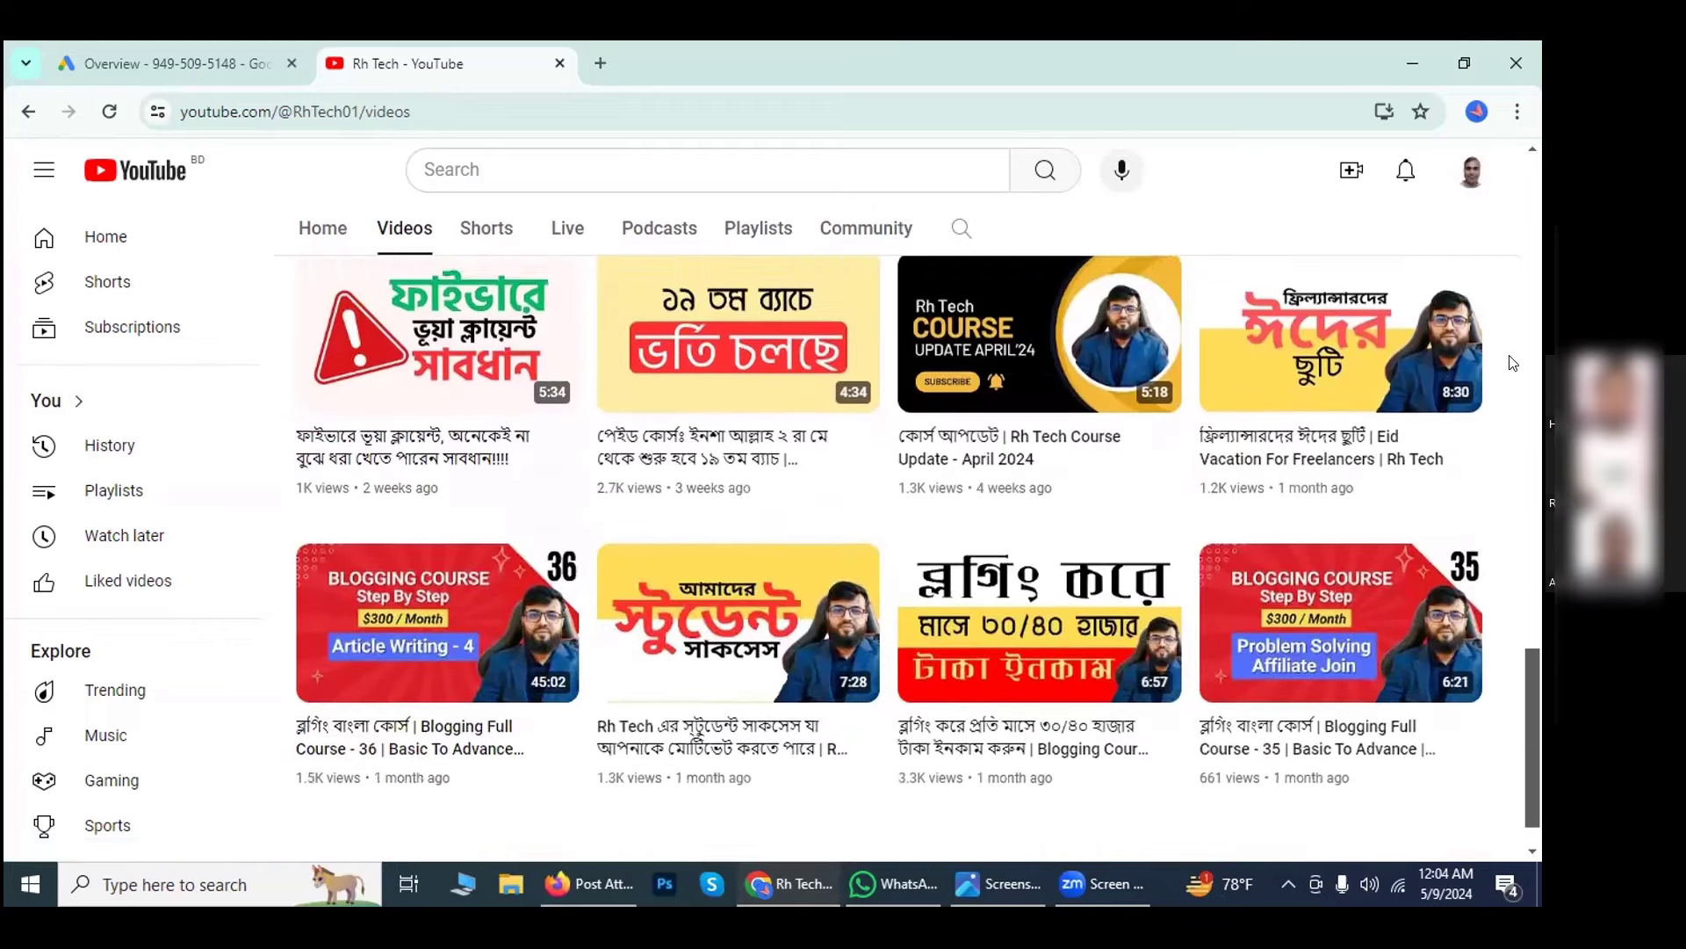
pyautogui.scroll(20, 1513, 361)
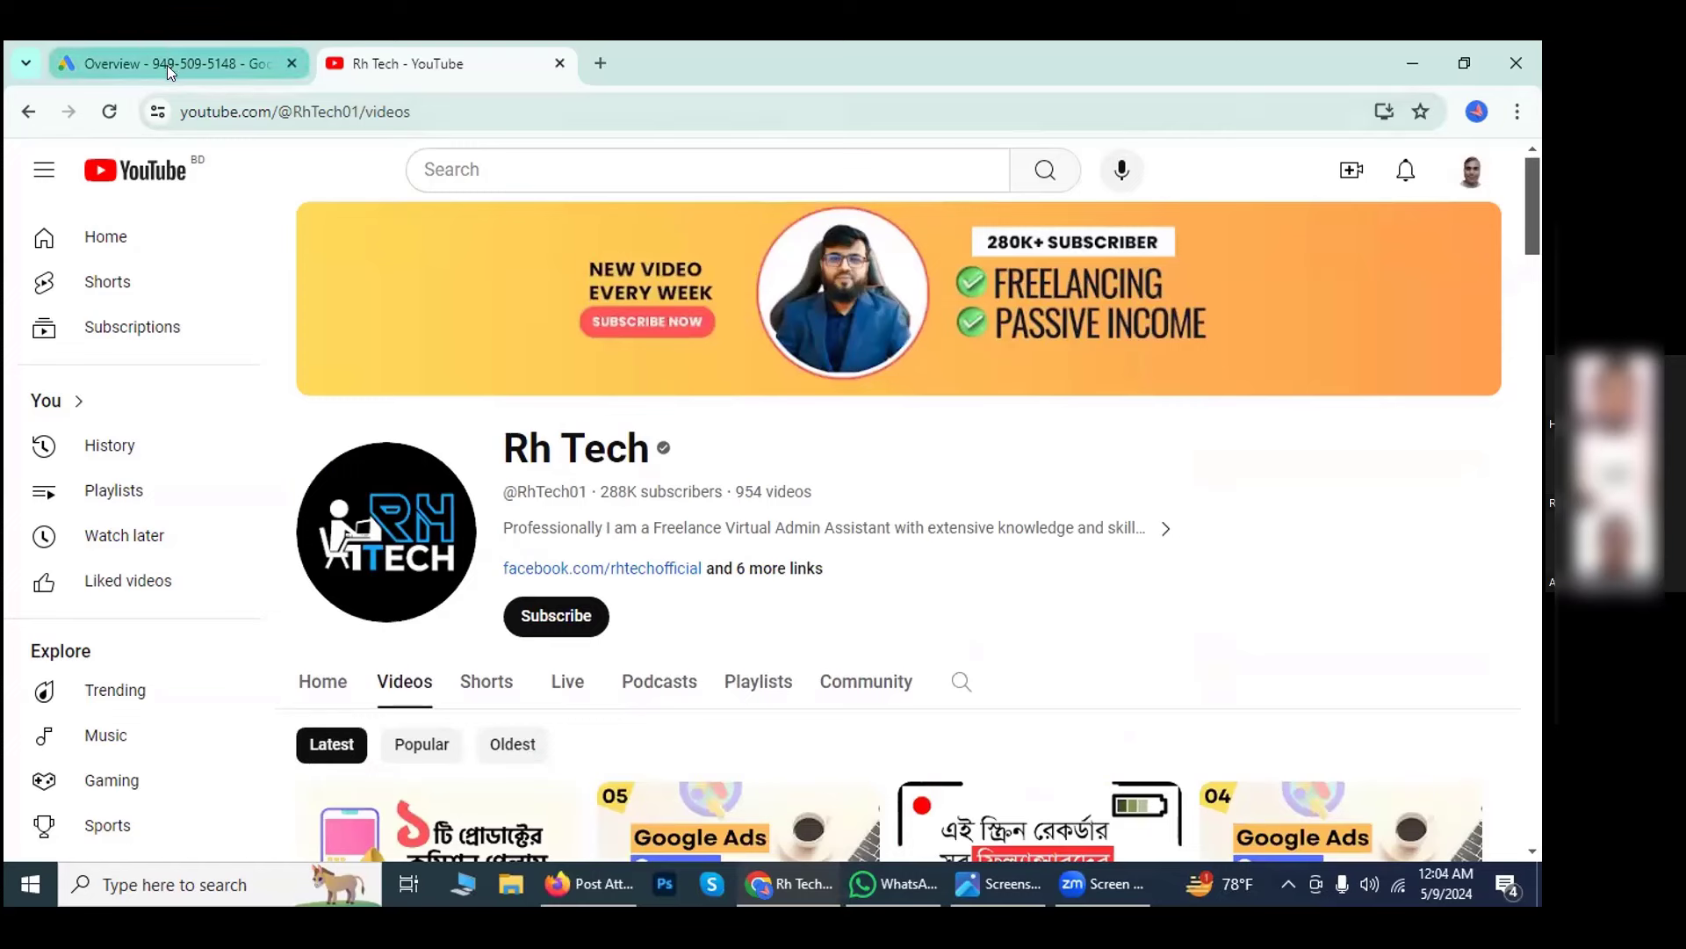
# Switch back to the Google Ads account's overview page.
pyautogui.moveTo(167, 64)
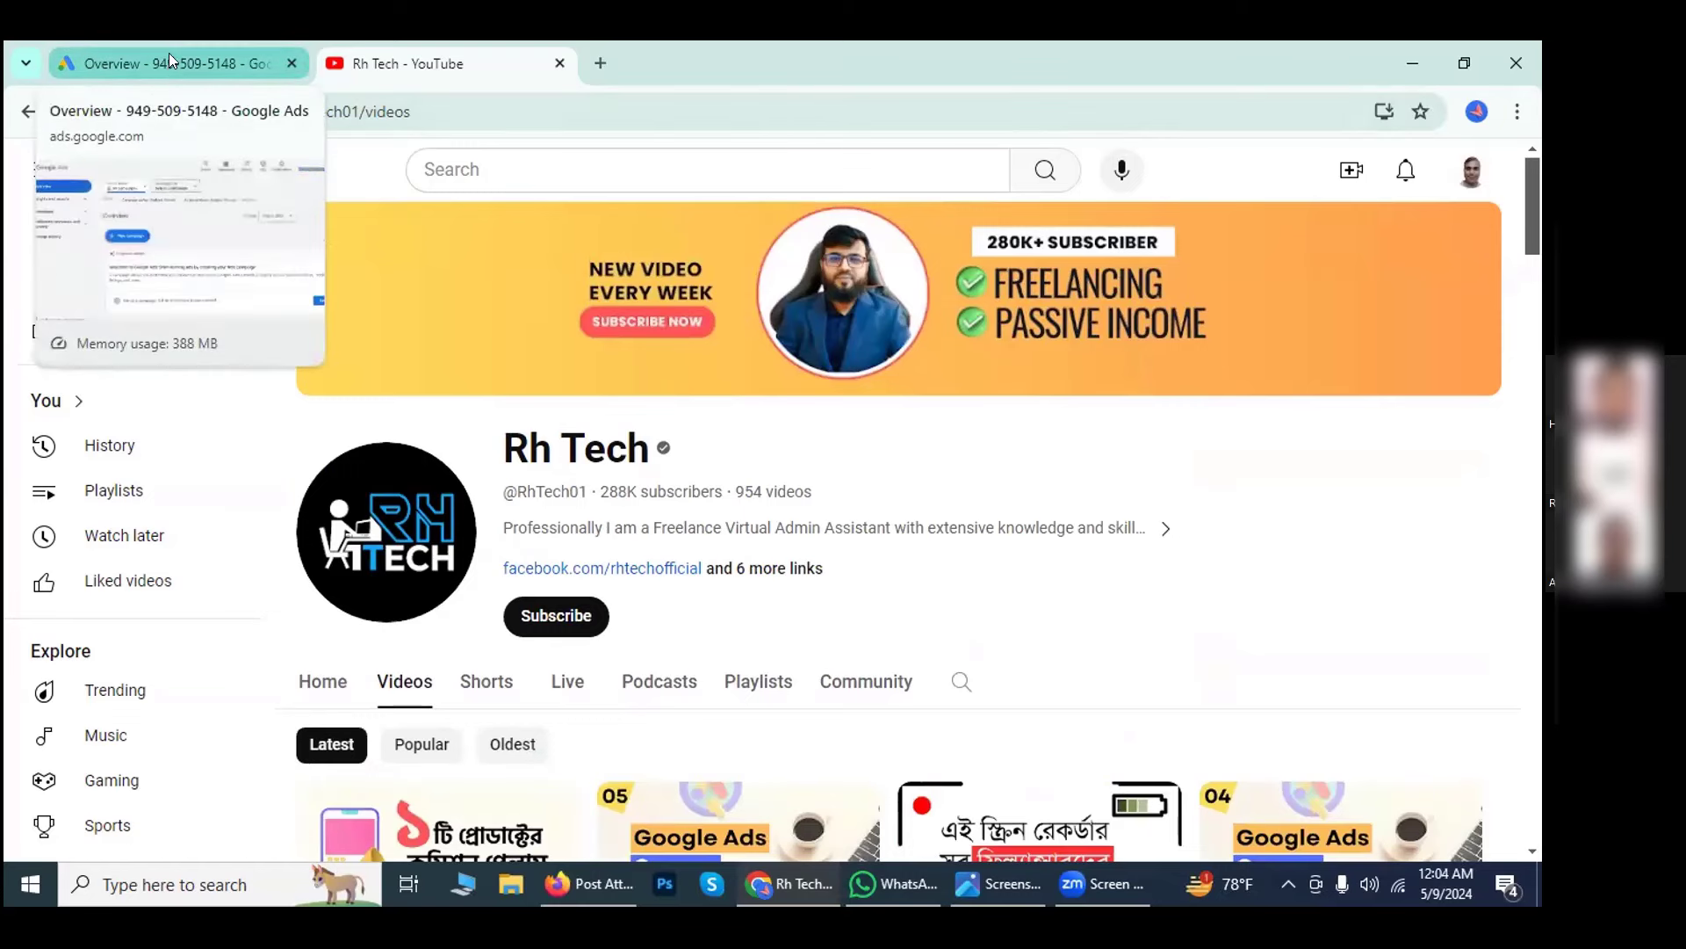
pyautogui.click(169, 54)
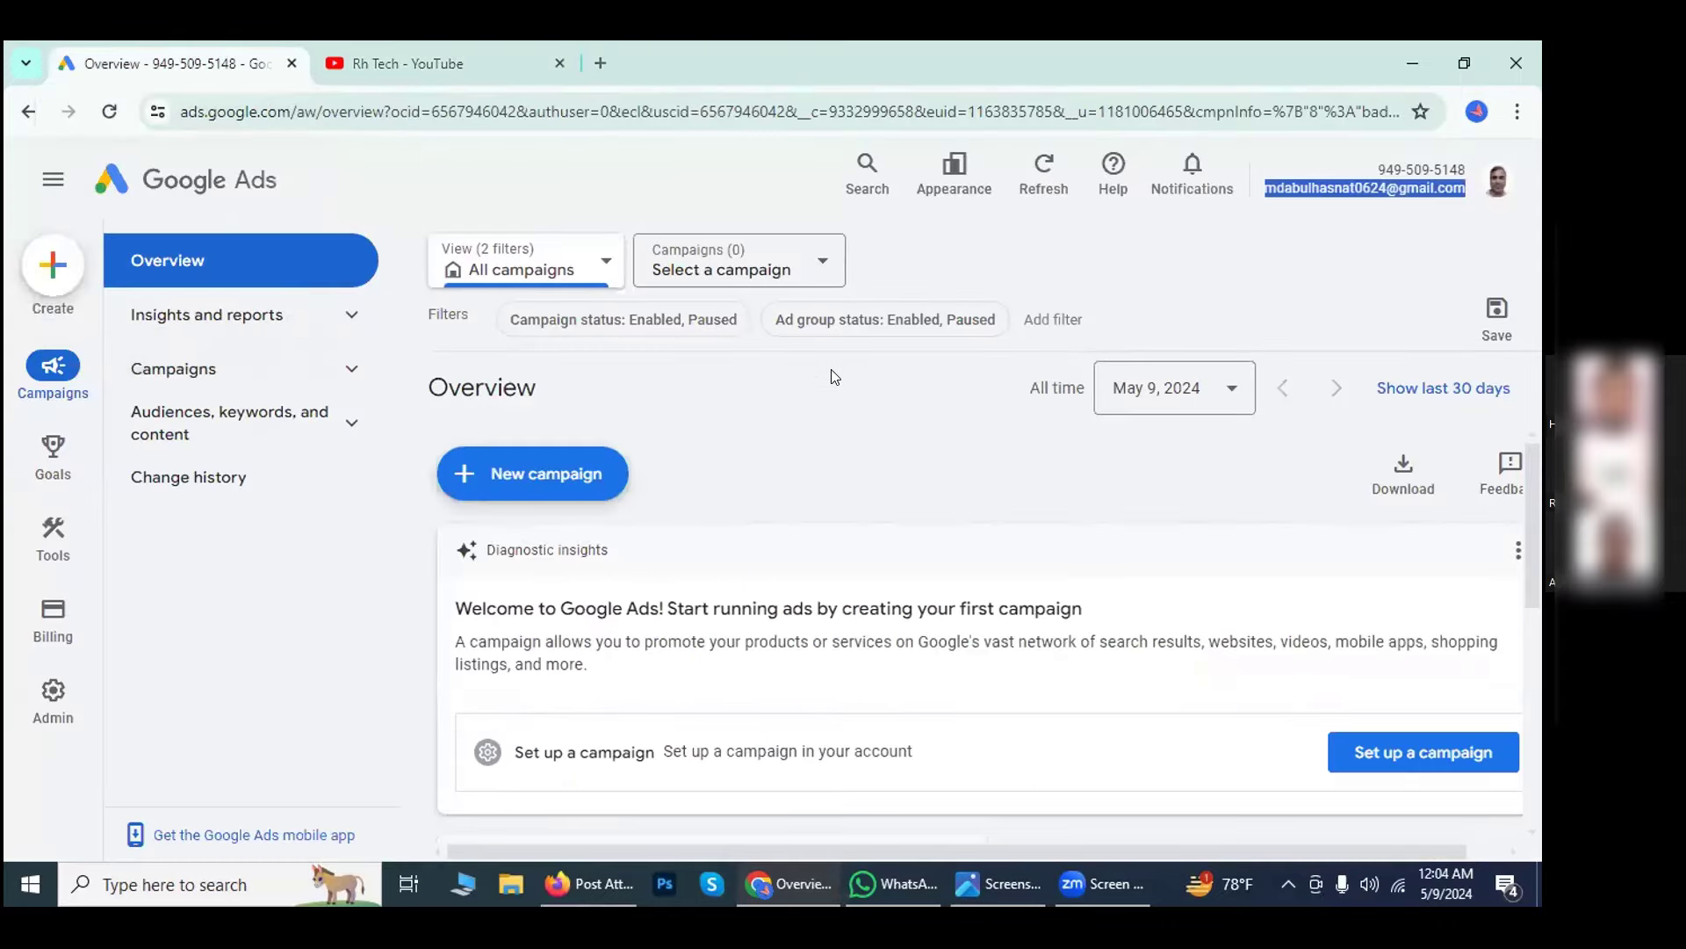